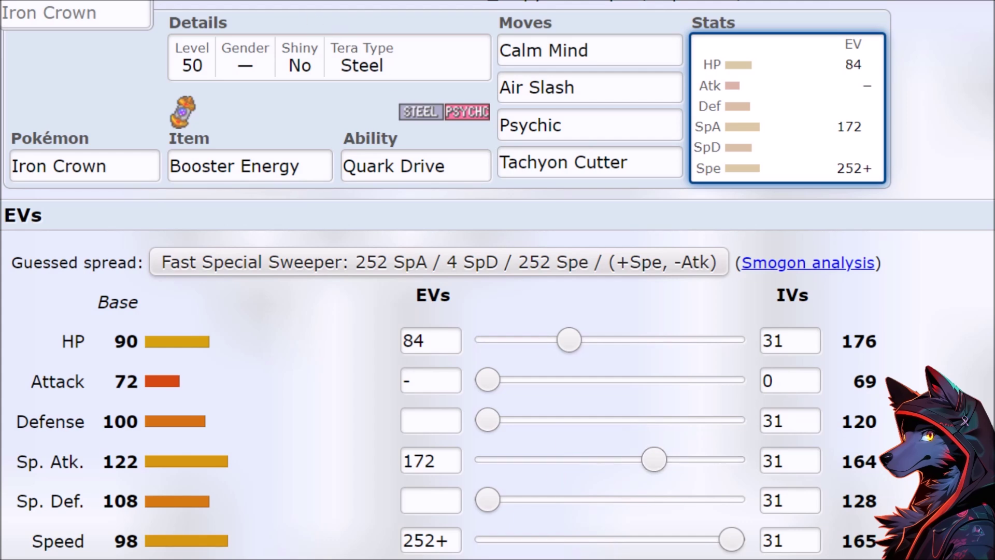
Examine the moves available for Iron Crown's first move slot, including the usually useless ones
left_click(613, 41)
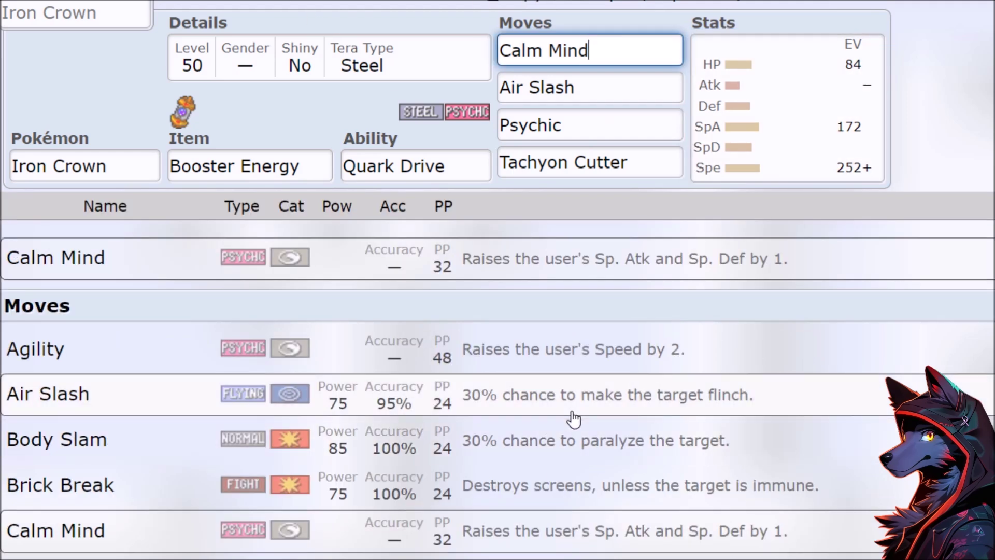
scroll(573, 415, "down", 3)
scroll(345, 406, "down", 5)
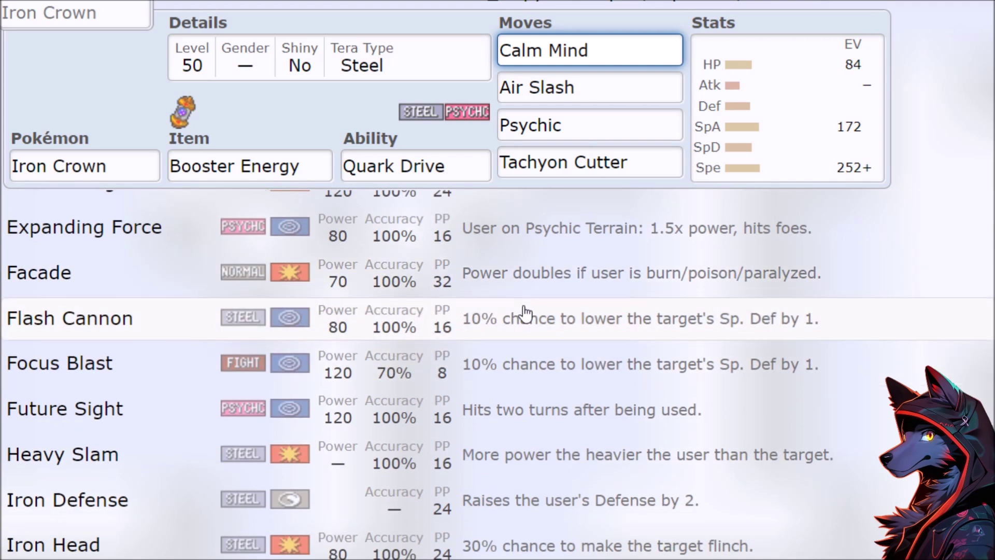
scroll(524, 312, "down", 3)
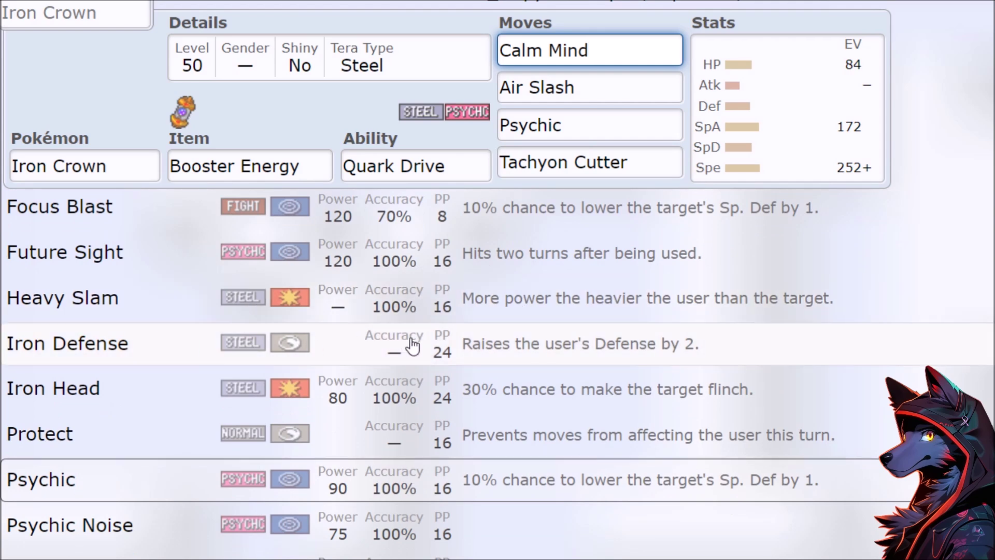
scroll(413, 347, "down", 5)
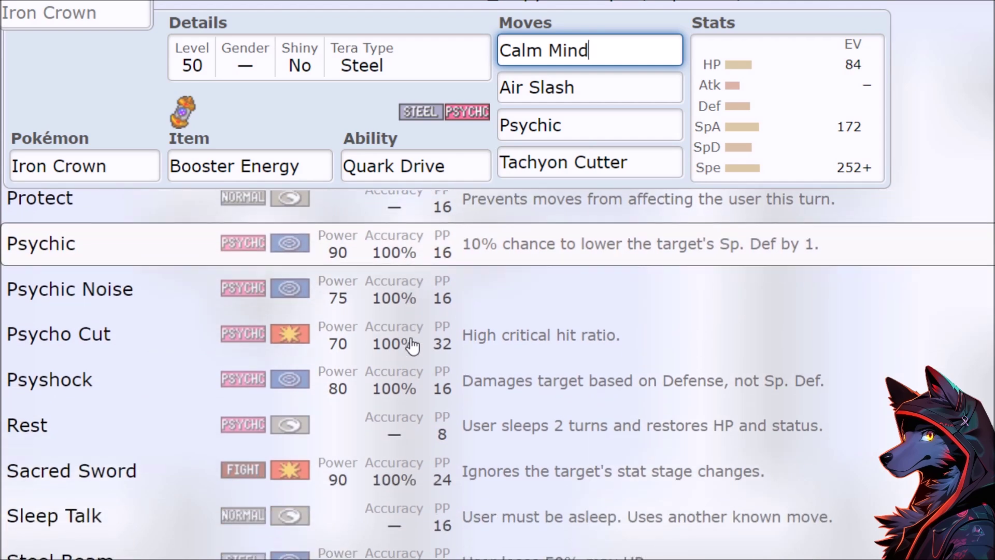
scroll(451, 338, "down", 3)
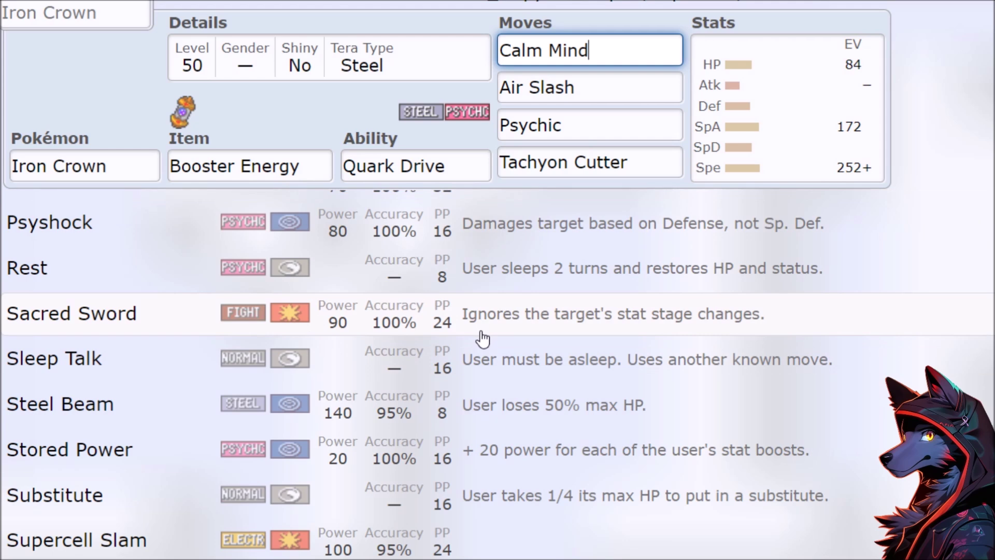
scroll(483, 338, "down", 1)
scroll(144, 498, "up", 8)
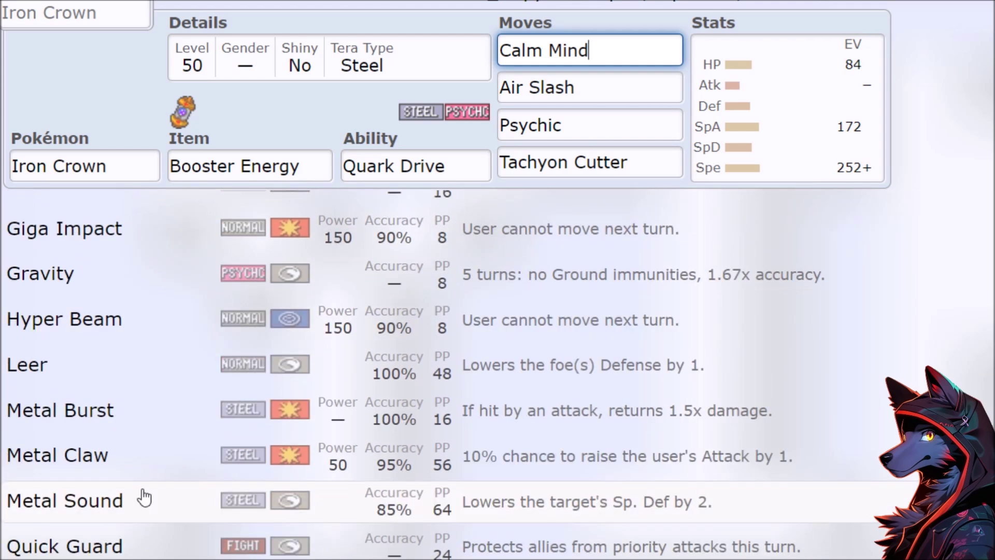
scroll(143, 497, "up", 4)
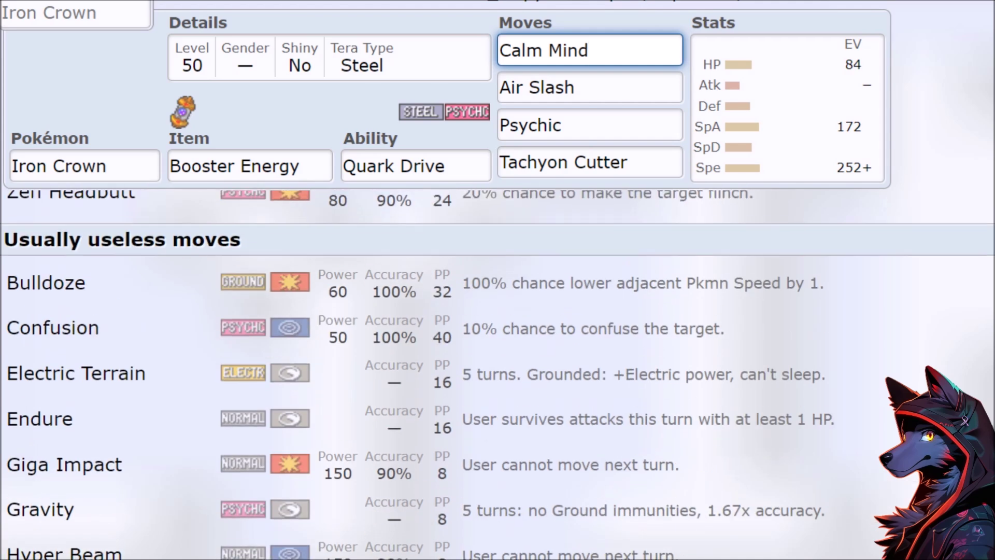
scroll(497, 363, "up", 5)
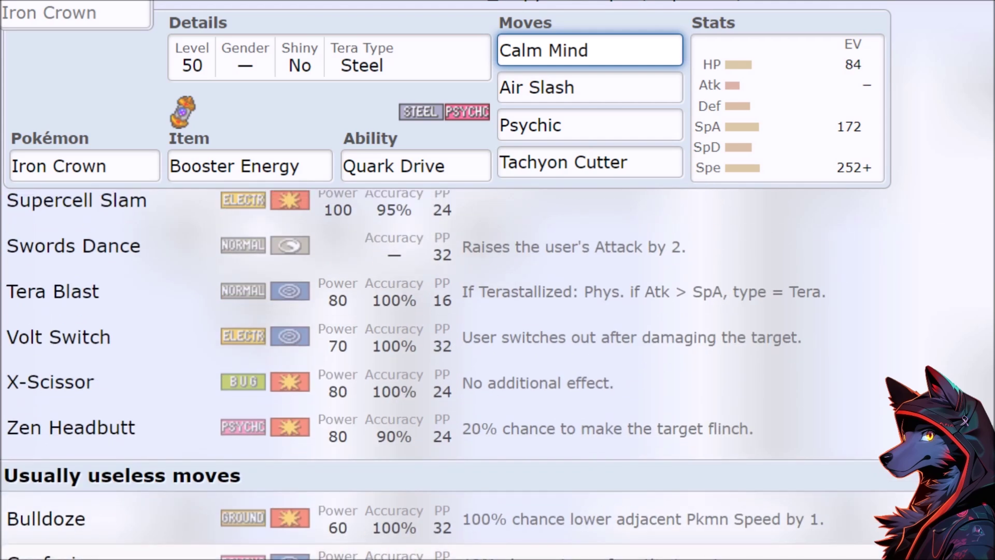
scroll(497, 363, "up", 13)
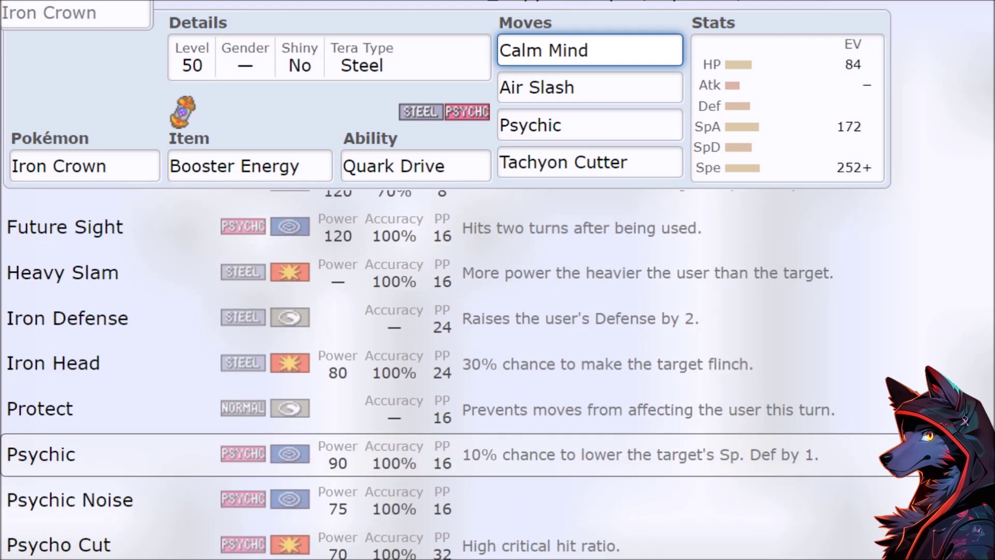
scroll(429, 311, "up", 10)
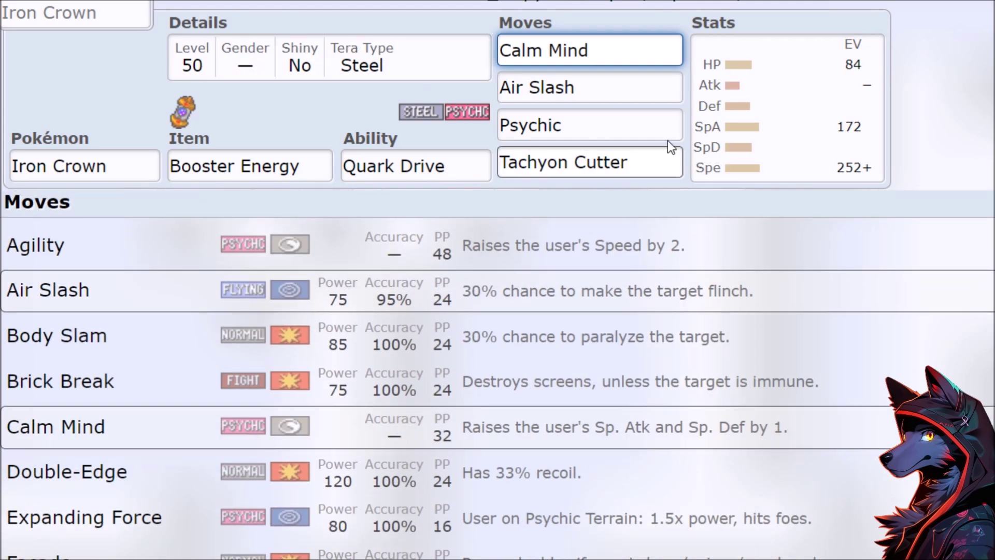
Review Iron Crown's EV spread and its first move slot, keeping the Sp. Atk EVs at 172
left_click(776, 89)
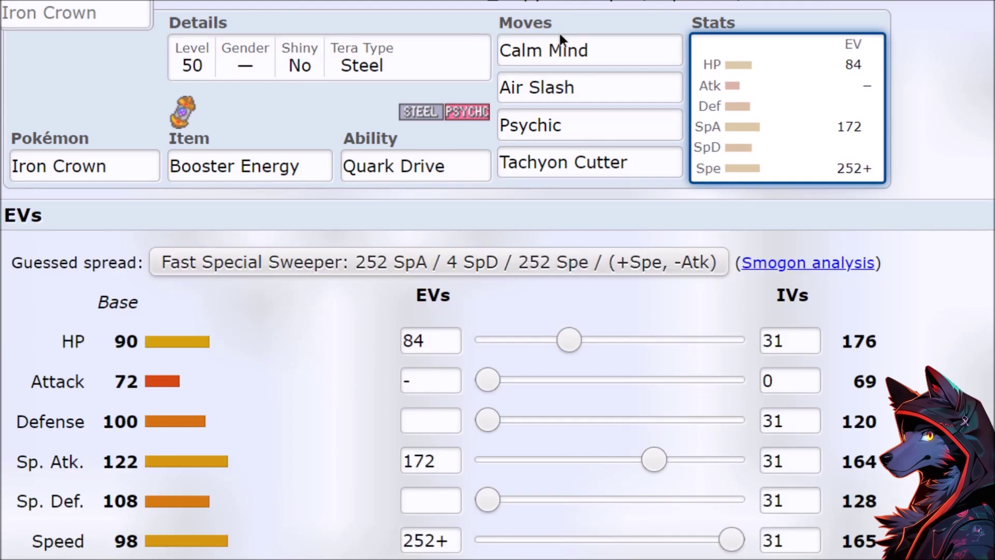
left_click(563, 49)
left_click(800, 98)
left_click_drag(501, 460, 654, 460)
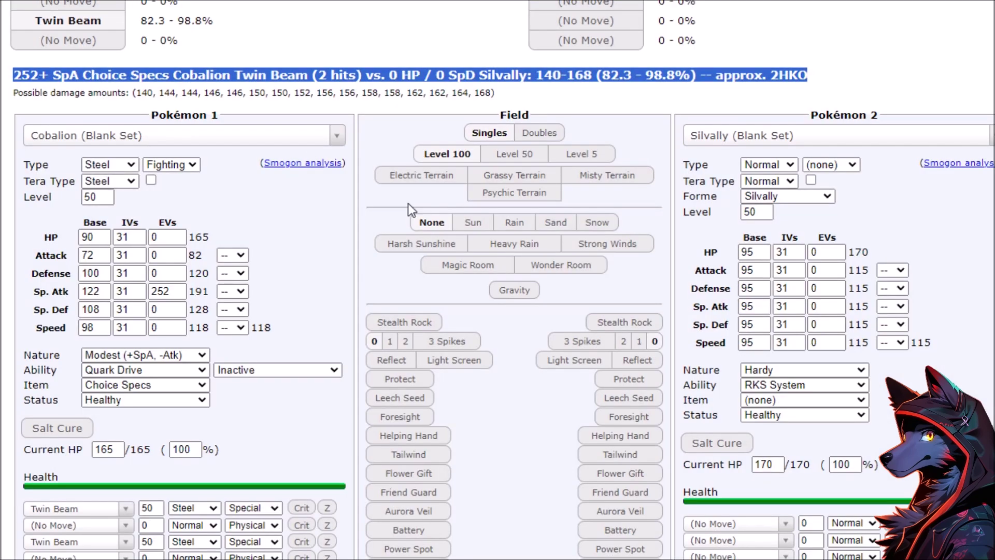
In the damage calculator, give Cobalion a Timid nature and 172 Sp. Atk EVs, and check Twin Beam's damage against Silvally
left_click(301, 244)
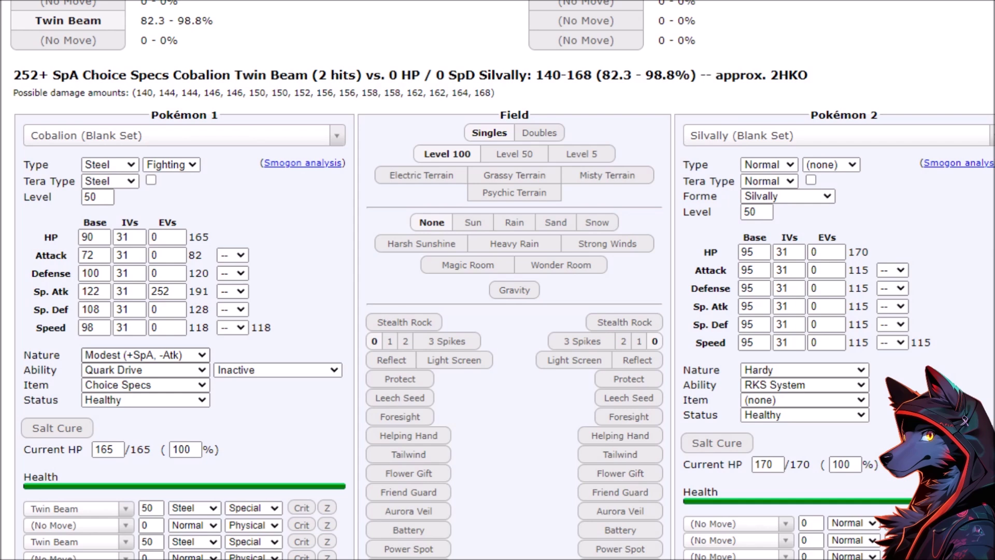
left_click(145, 355)
left_click(145, 347)
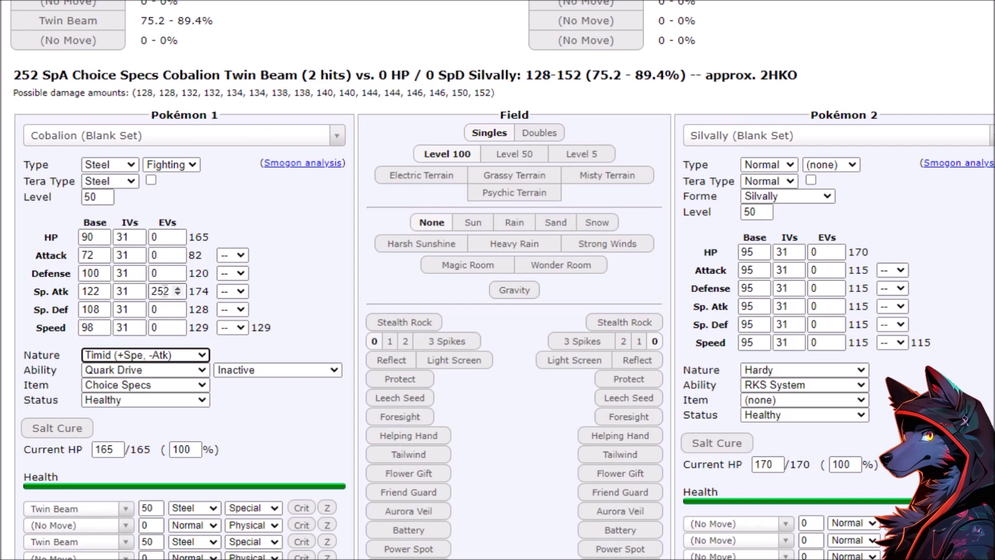
double_click(163, 292)
type("172")
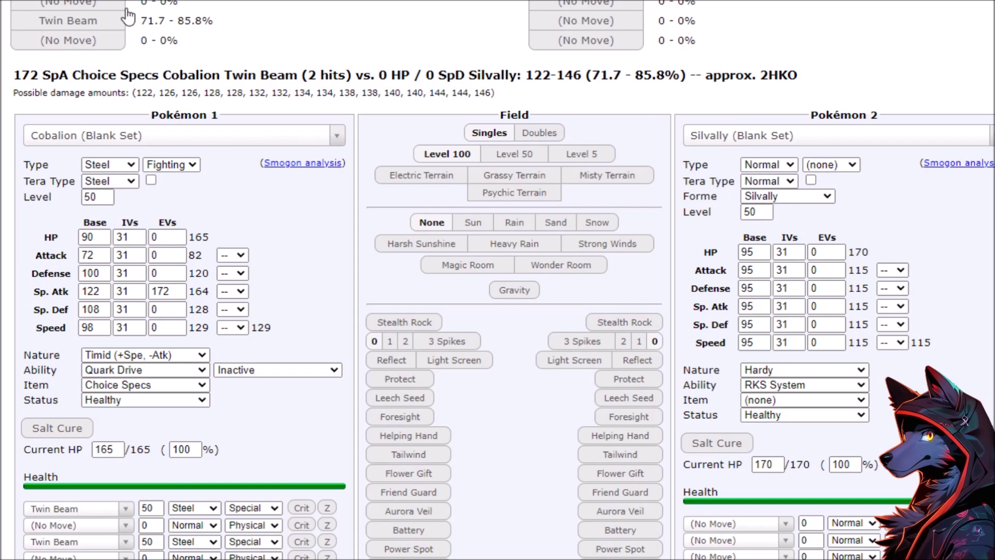
left_click(86, 26)
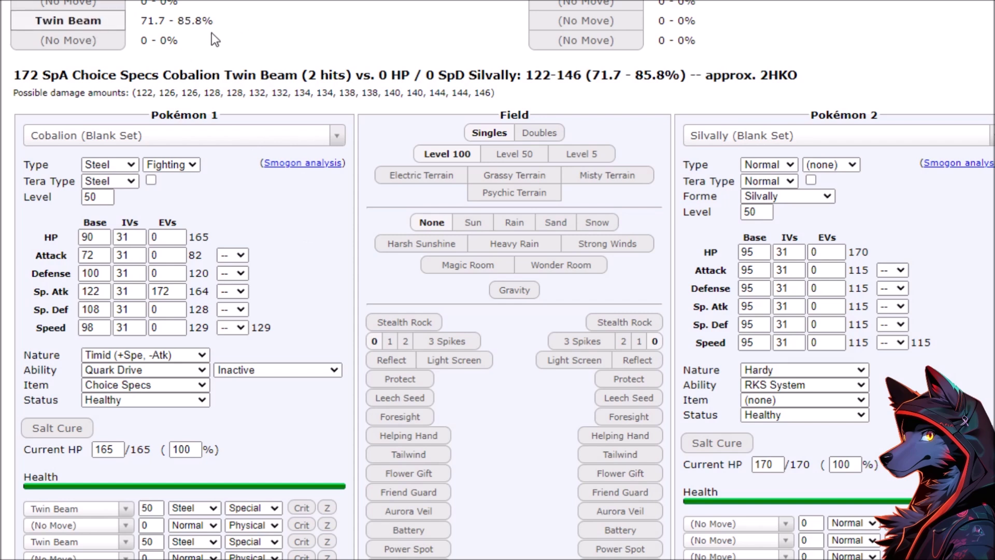
left_click_drag(213, 22, 146, 21)
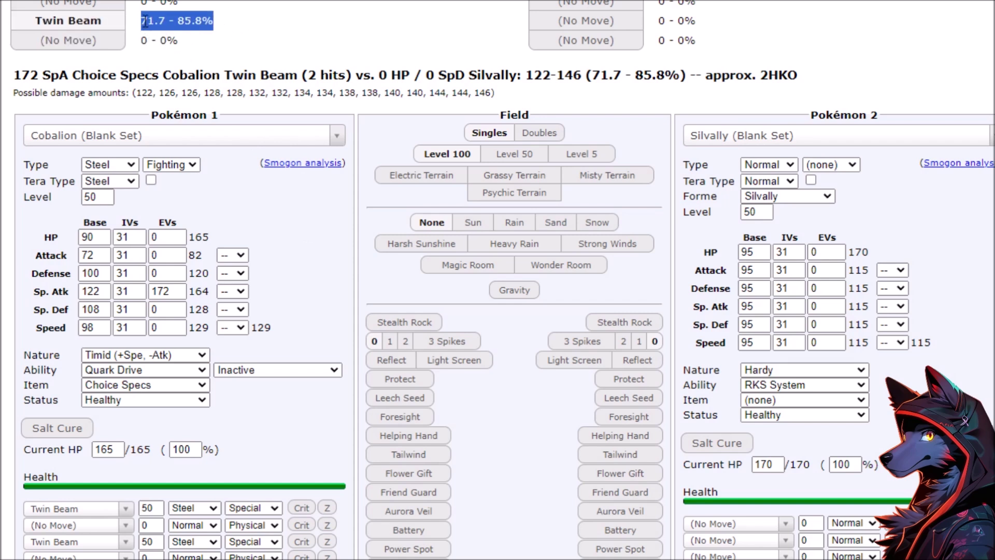
Load Flutter Mane's Ubers Choice Specs set as the opposing Pokémon and set its level to 50
left_click(746, 137)
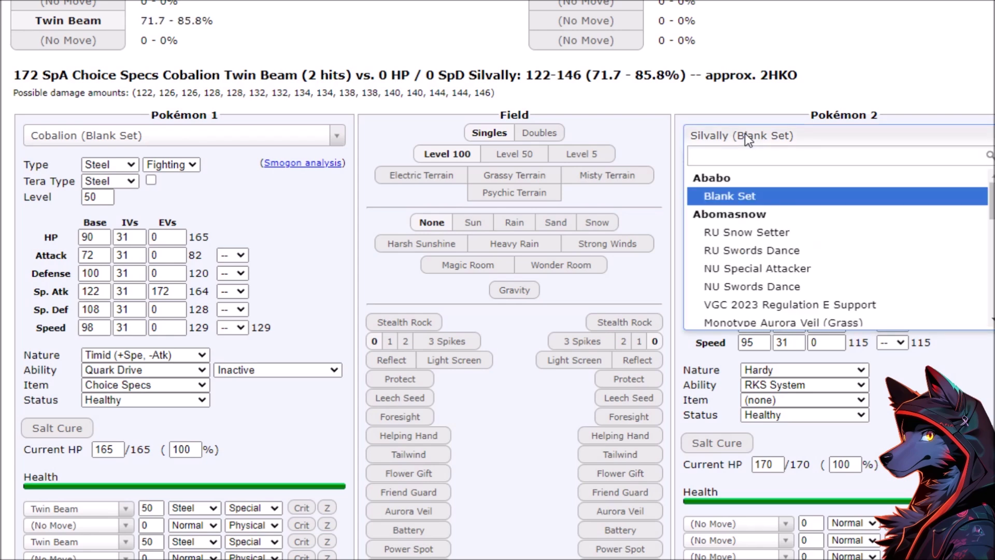
type("flutter")
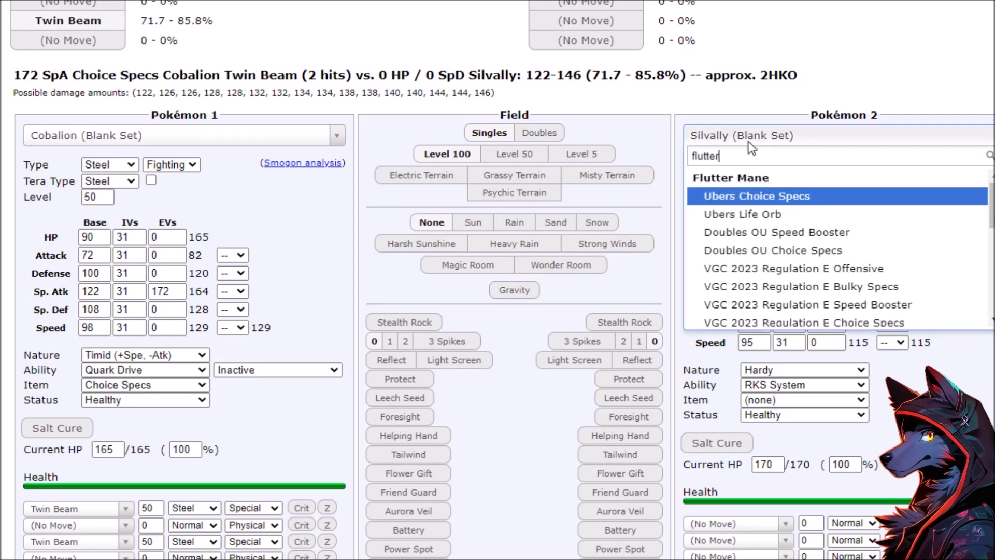
left_click(760, 197)
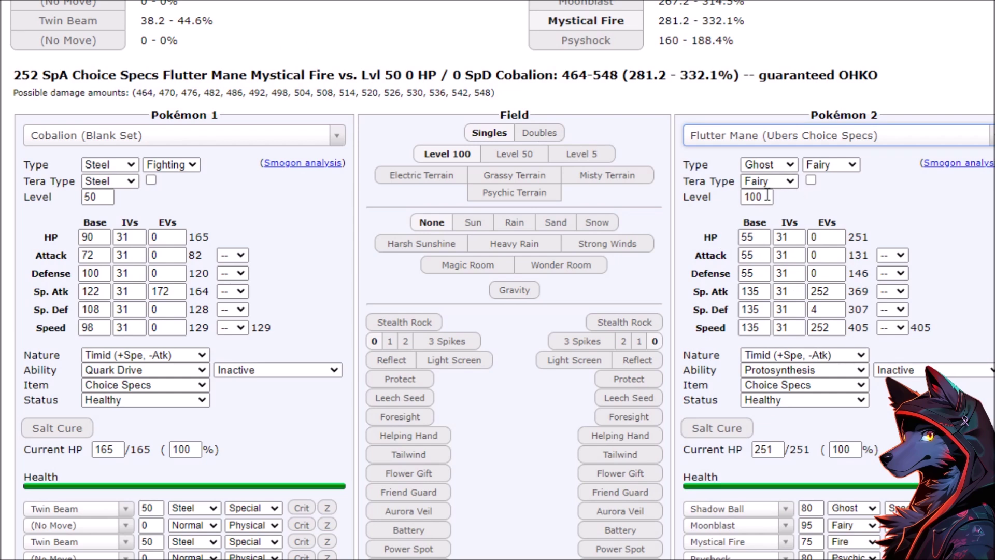
left_click(698, 199)
type("50")
Load Meowscarada's OU Lead set as the opponent at level 50, and activate Cobalion's Steel Tera type
left_click(771, 132)
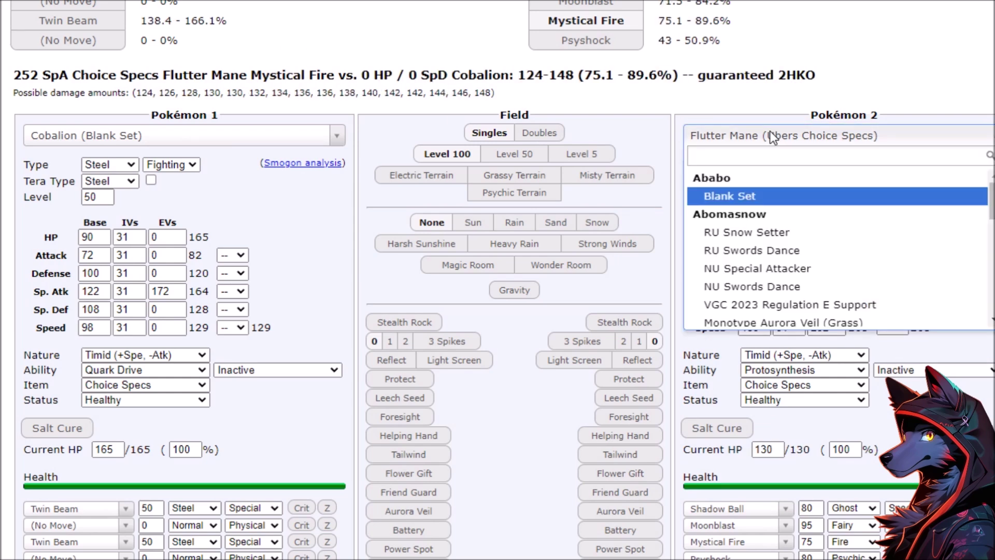
type("meow")
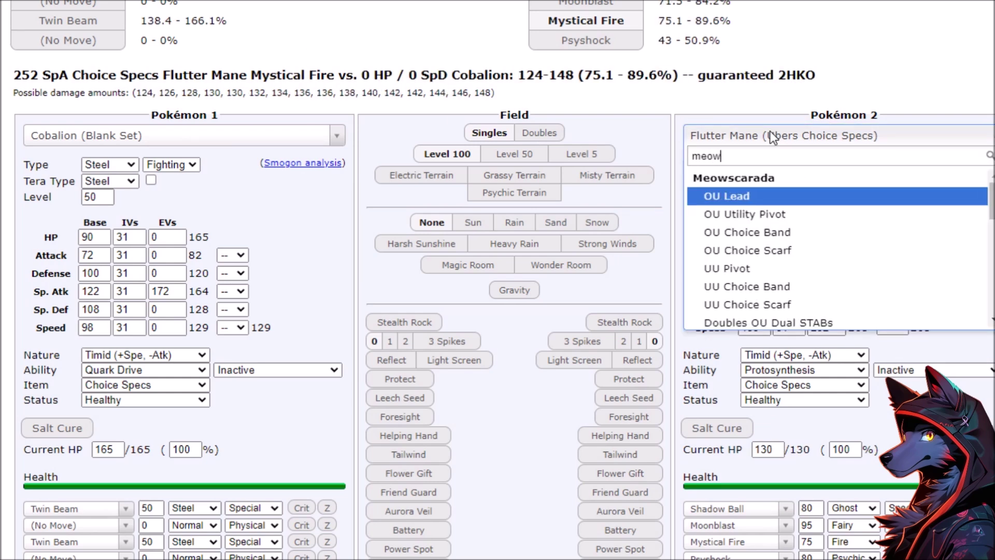
left_click(775, 194)
left_click(662, 202)
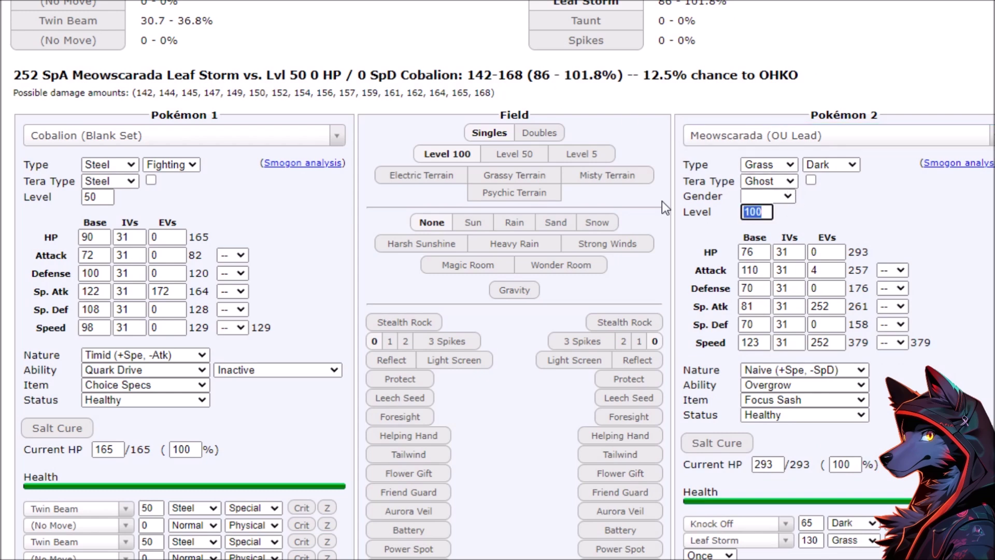
key("BackSpace")
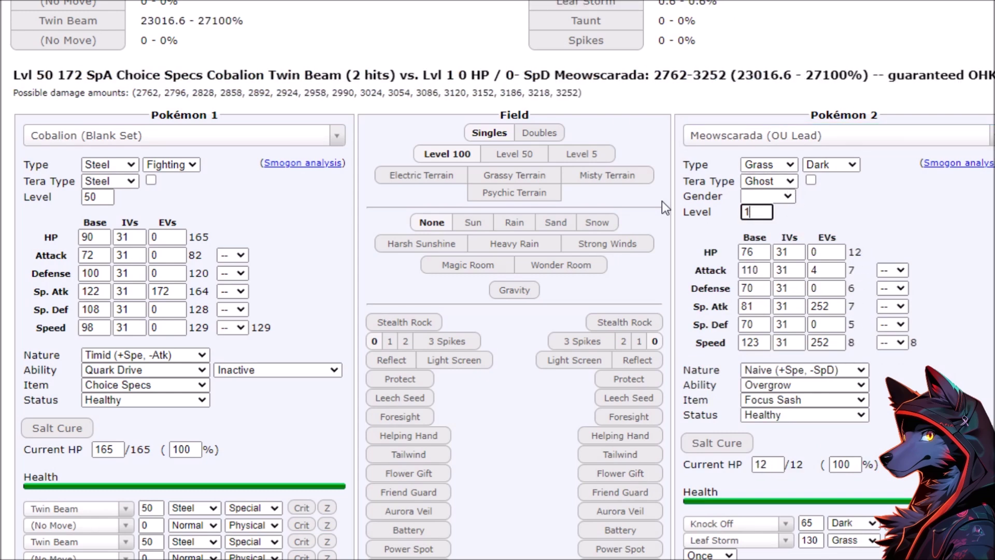
type("50")
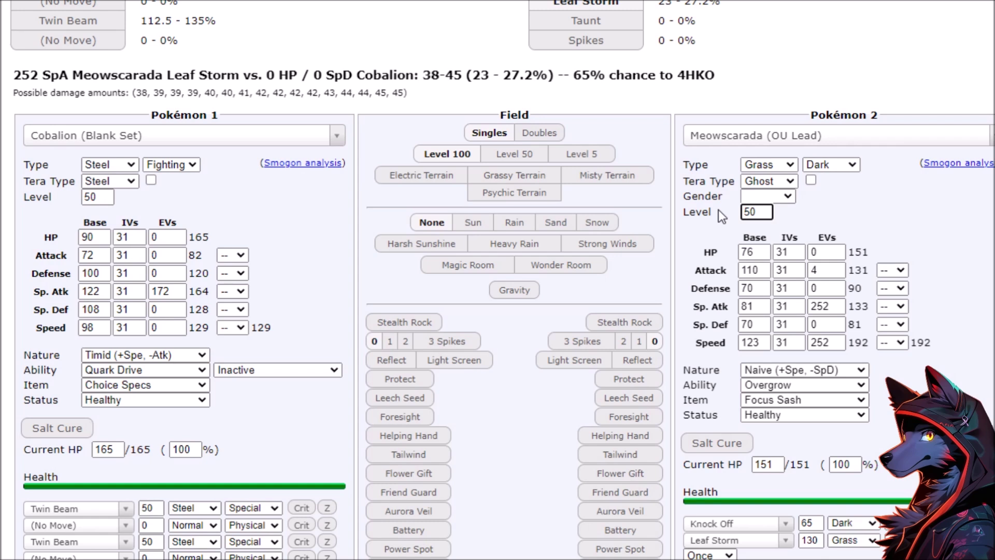
left_click(152, 181)
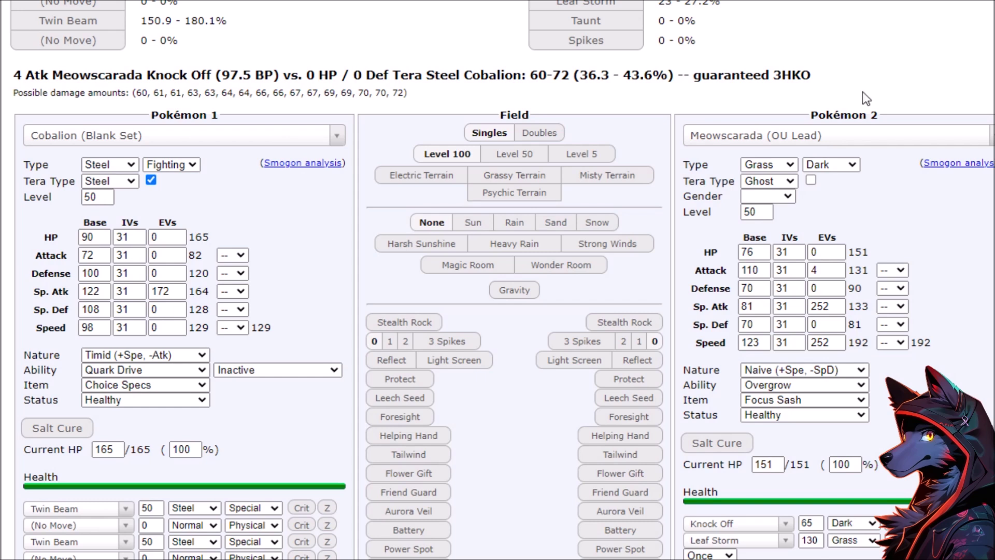
Load Ting-Lu's OU Bulky Attacker set as the opponent and compare the Twin Beam and Earthquake damage calculations
left_click(857, 135)
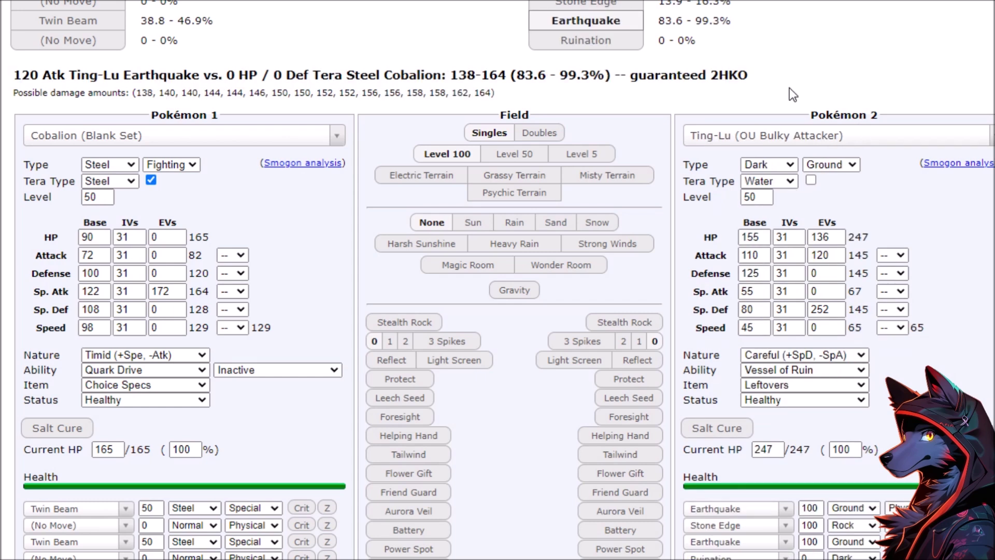
left_click(68, 25)
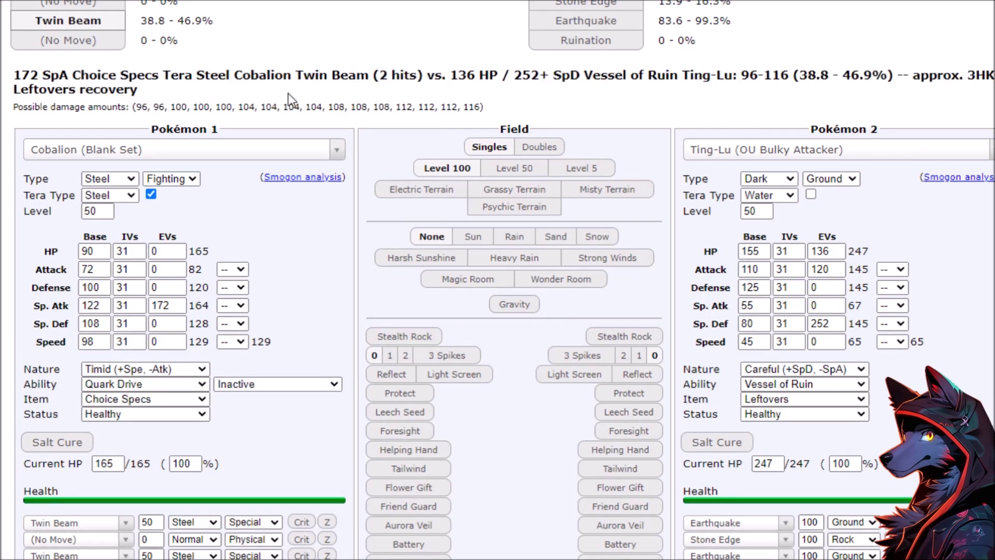
left_click(609, 25)
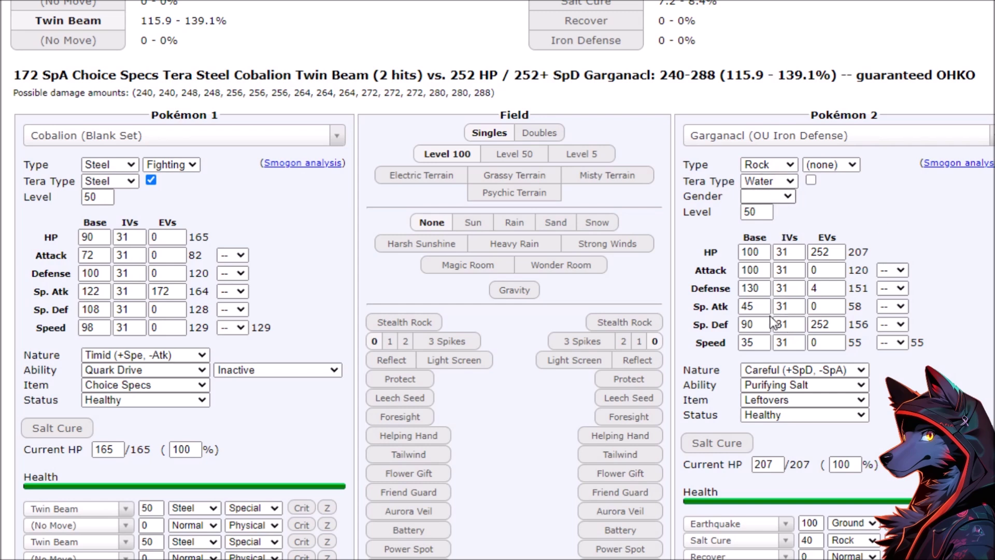
Activate Ghost as Garganacl's Tera type and display the calculation for Cobalion's Twin Beam against it
key("g")
left_click(812, 180)
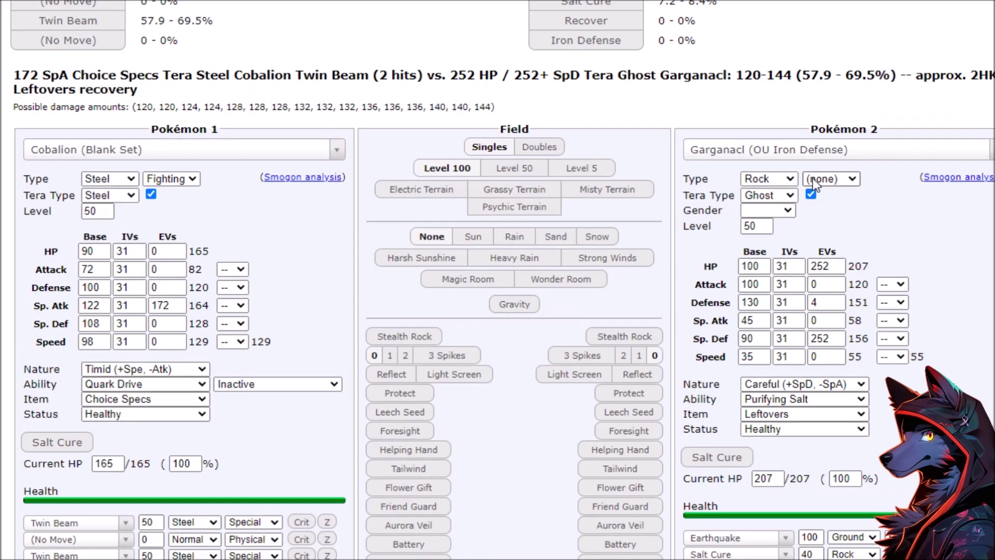
left_click(63, 21)
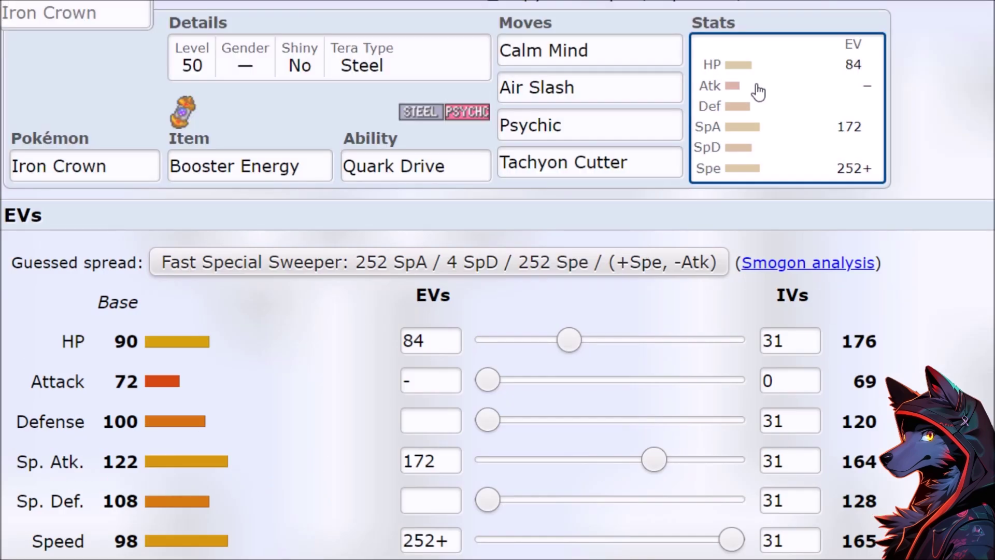
Switch back to the teambuilder and review Iron Crown's details, first move slot and EV spread
left_click(382, 53)
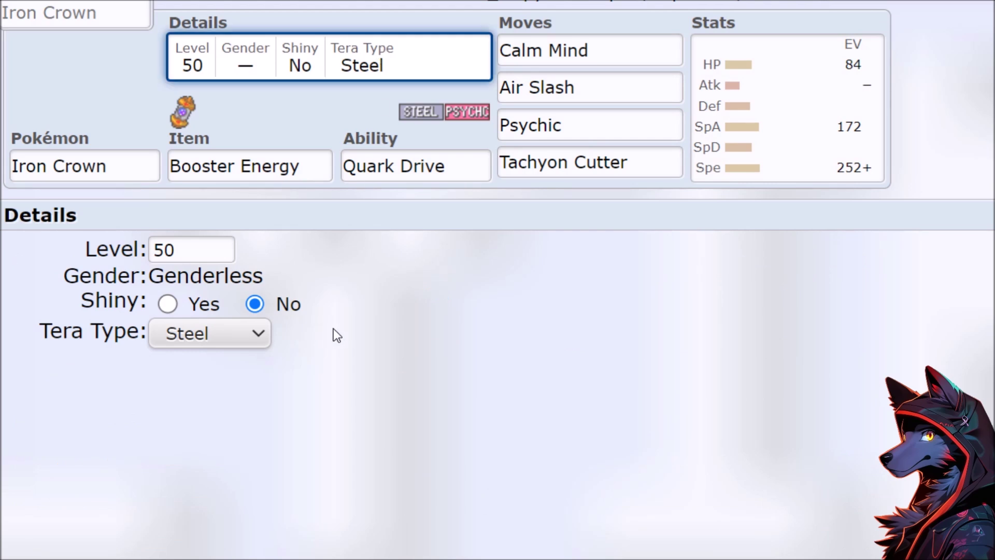
left_click(779, 104)
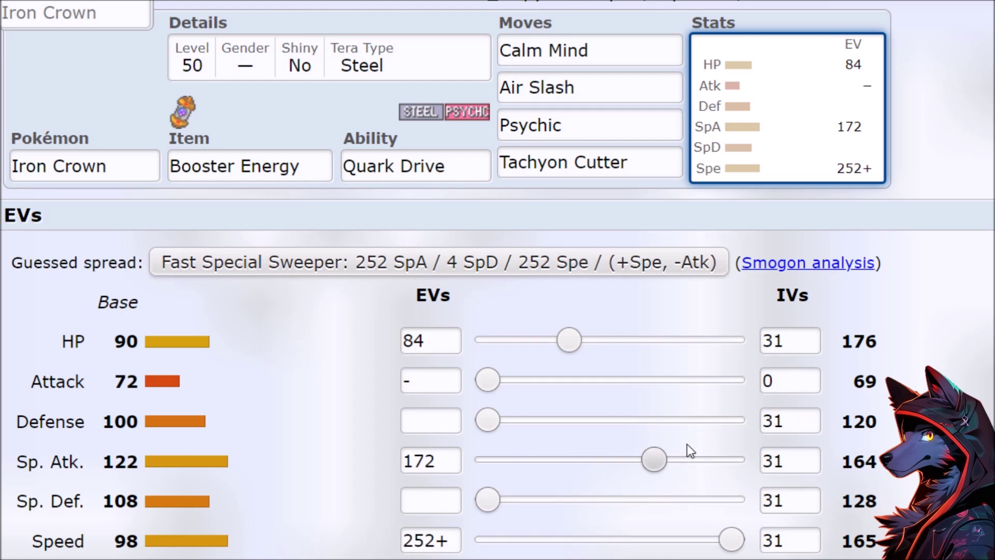
left_click(604, 52)
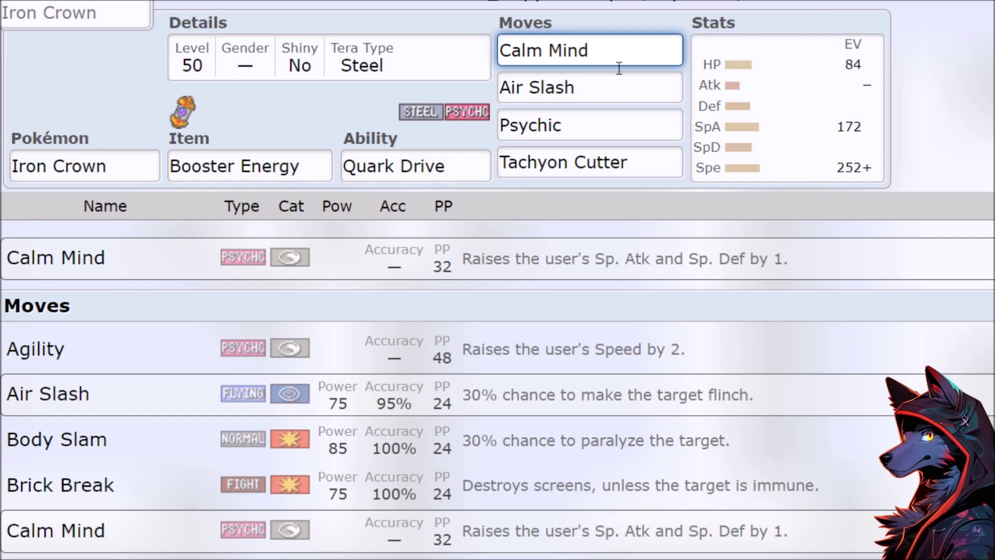
left_click(847, 133)
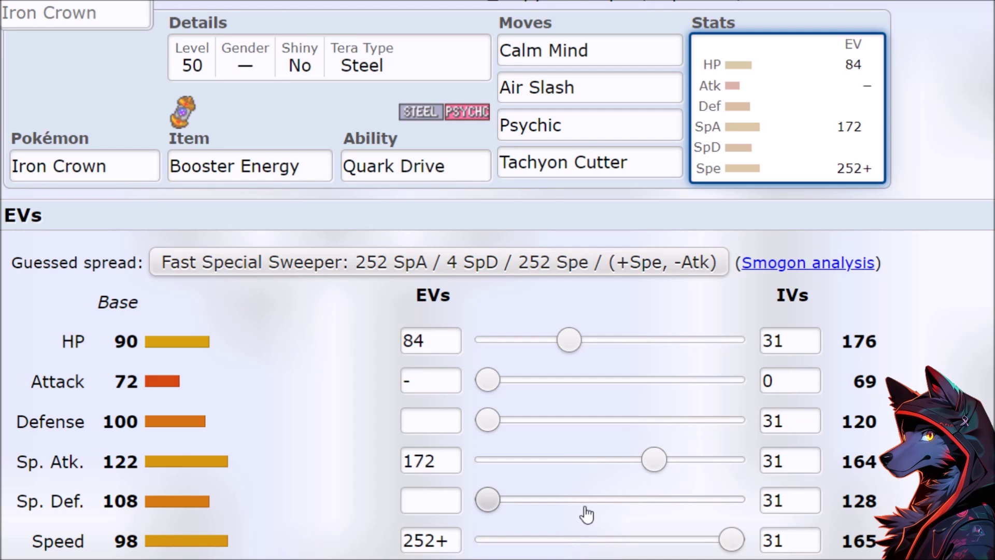
Review Iron Crown's Tachyon Cutter, Psychic and Air Slash move slots
left_click(668, 170)
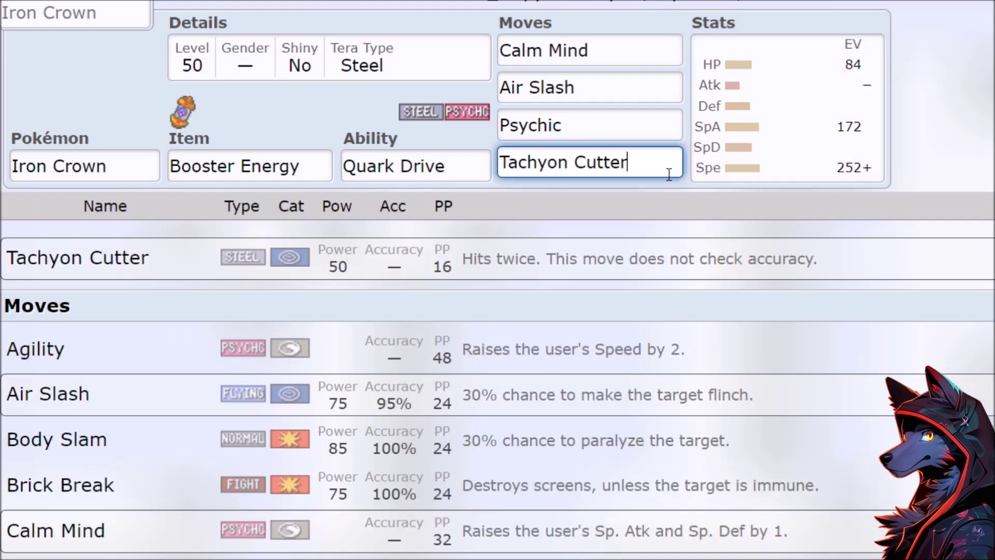
left_click(626, 127)
left_click(617, 84)
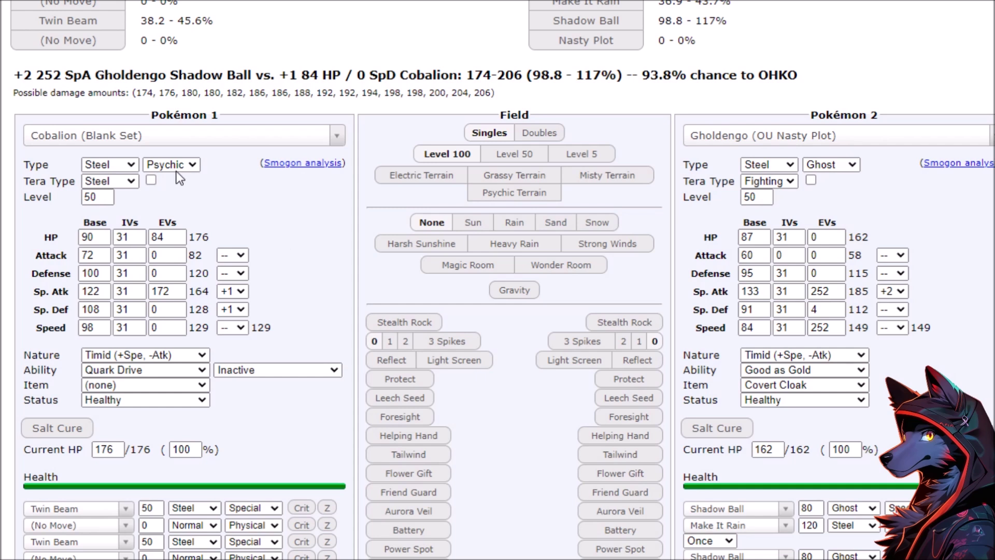
Activate Cobalion's Steel Tera type, set its Speed stage to +1 and its Speed EVs to 252
left_click(151, 179)
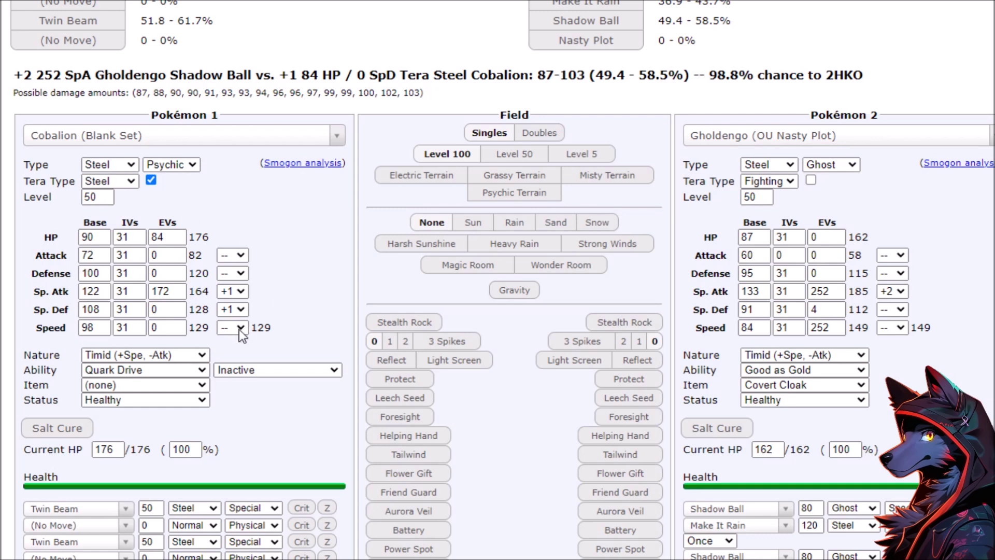
left_click(210, 390)
key("shift+Tab")
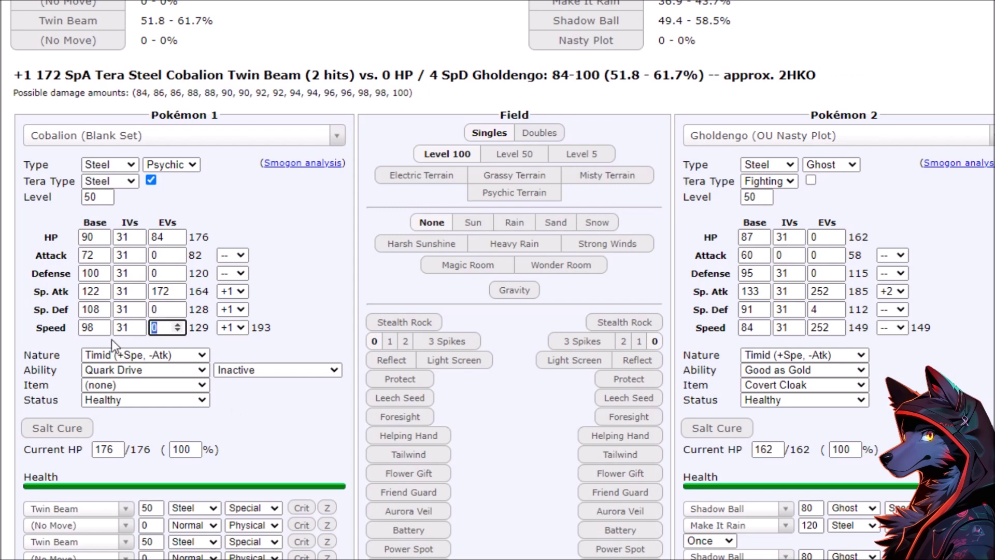
type("252")
left_click(310, 269)
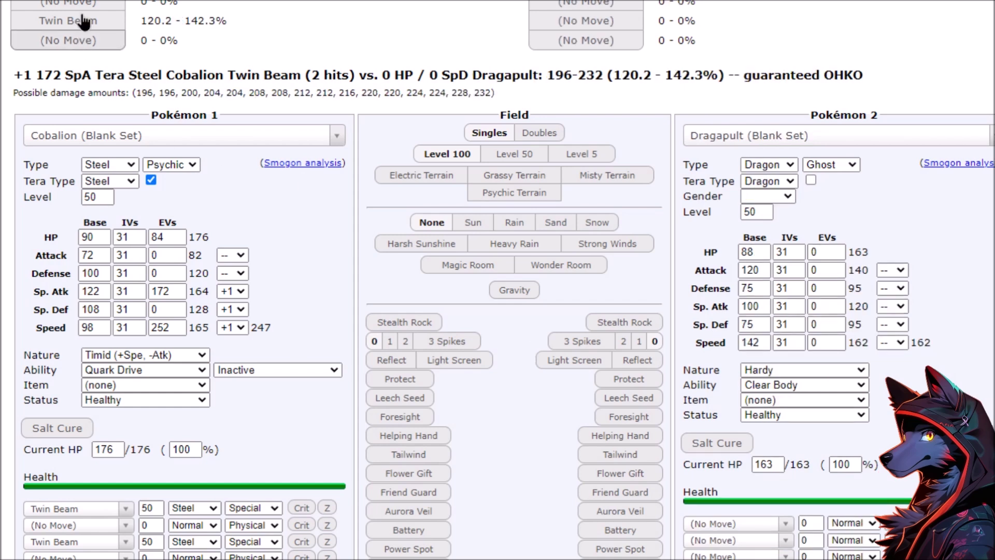
Display Cobalion's Twin Beam calculation against Dragapult and check Dragapult's base HP and Sp. Def
left_click(82, 21)
double_click(758, 251)
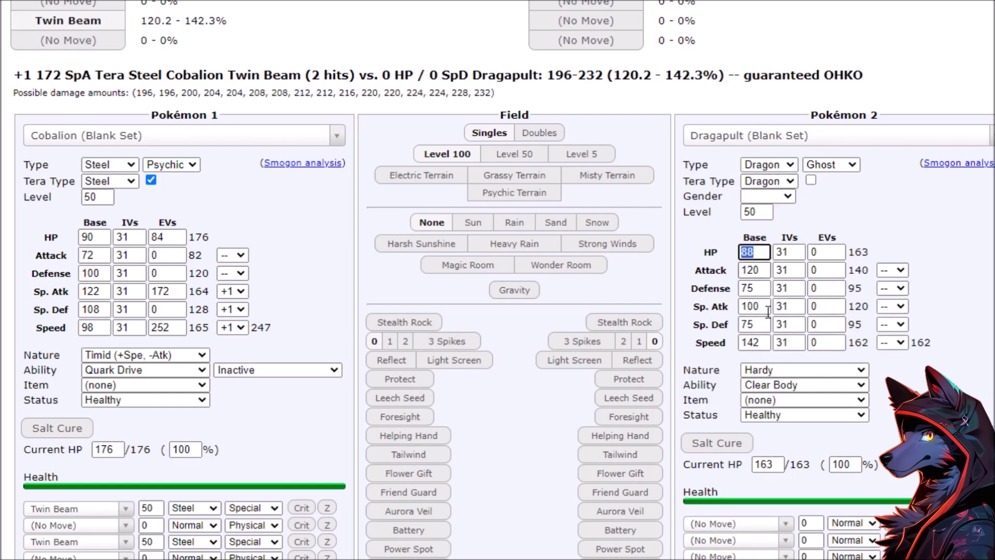
double_click(754, 324)
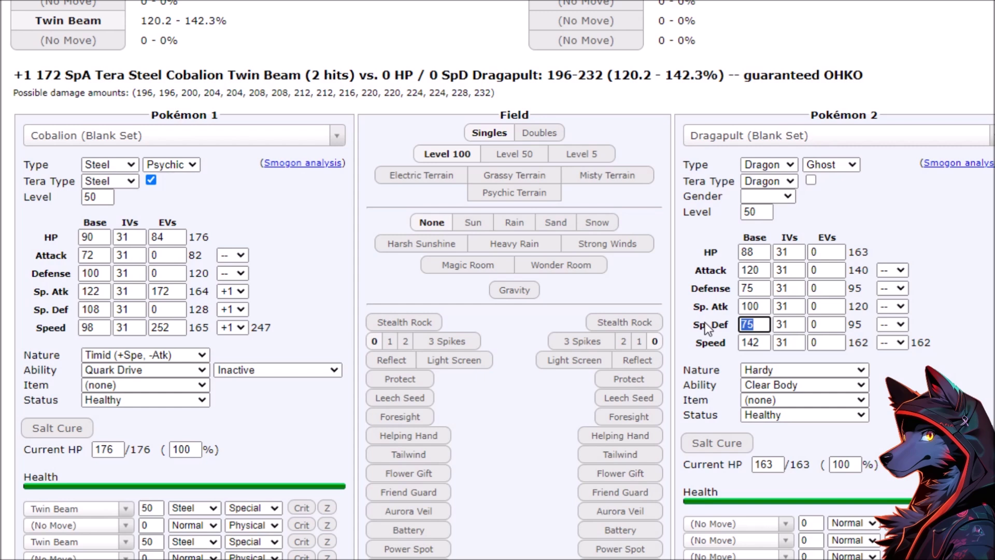
Set Dragapult's base HP and base Sp. Def to 100 each to model a bulkier target
double_click(758, 251)
type("100")
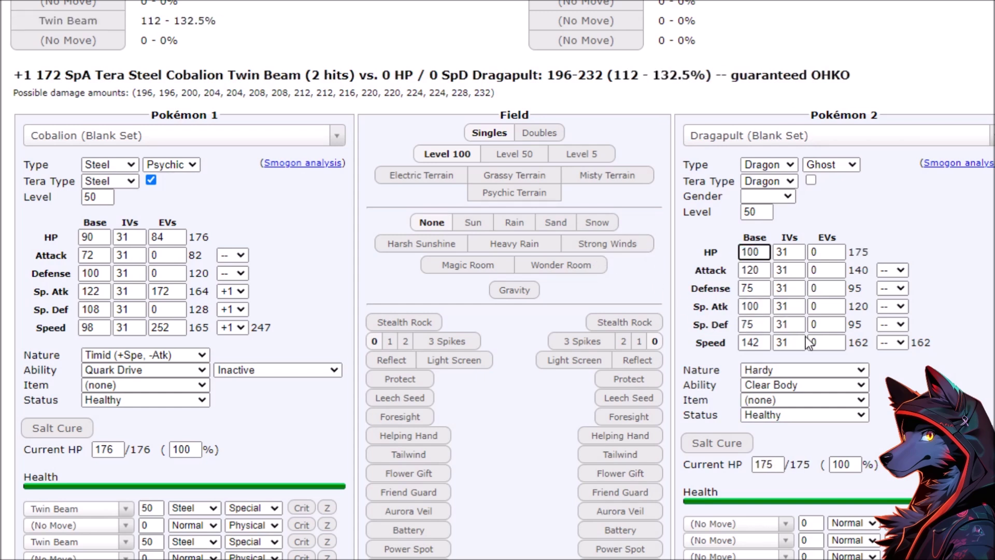
double_click(754, 324)
type("100")
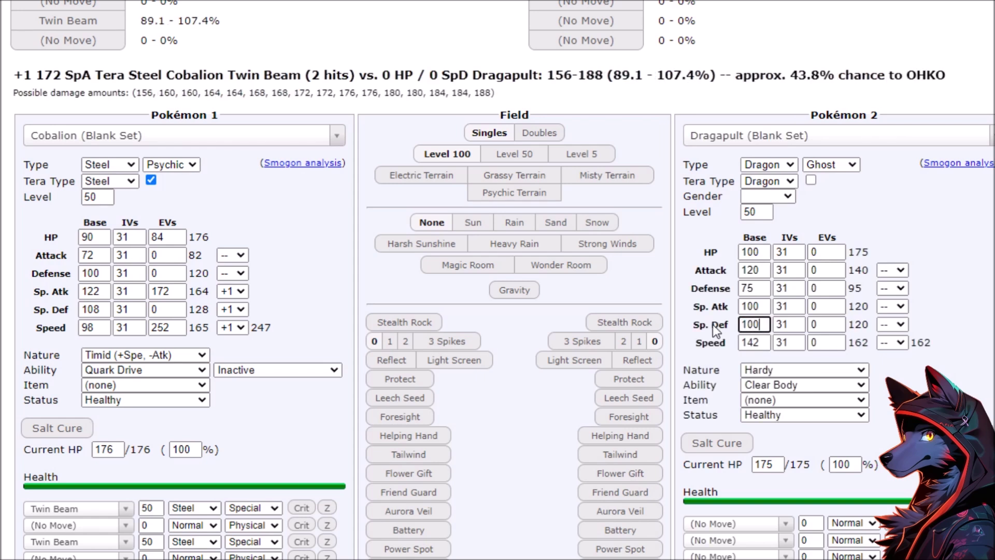
Lower the modelled target's base Sp. Def to 90
key("BackSpace")
key("BackSpace")
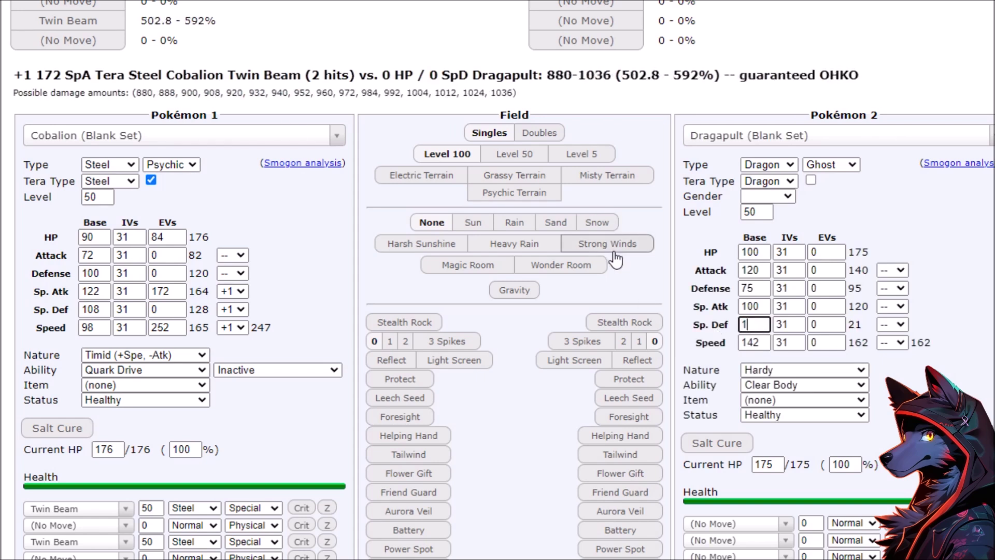
key("ctrl+a")
type("90")
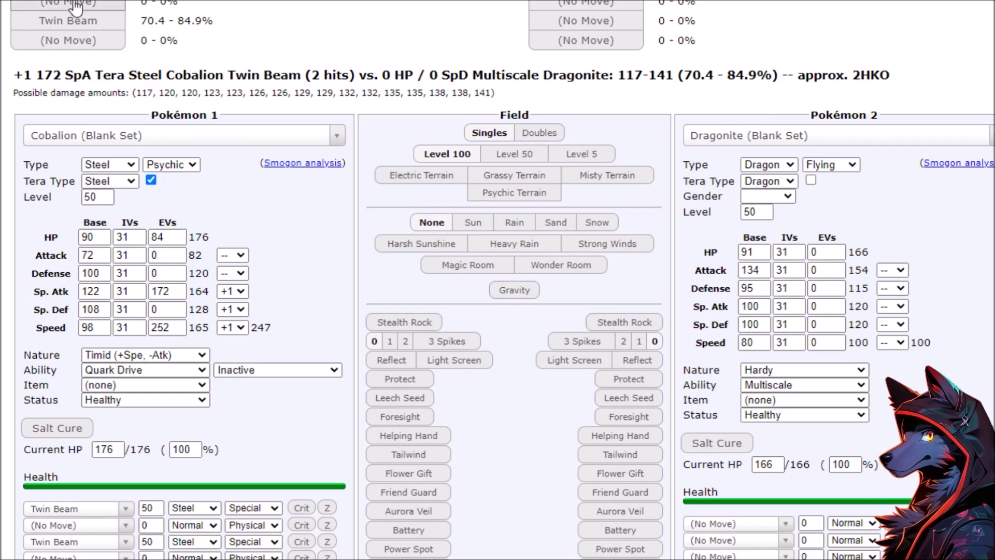
Display Cobalion's Twin Beam calculation against Multiscale Dragonite and inspect Dragonite's EV fields
left_click(81, 20)
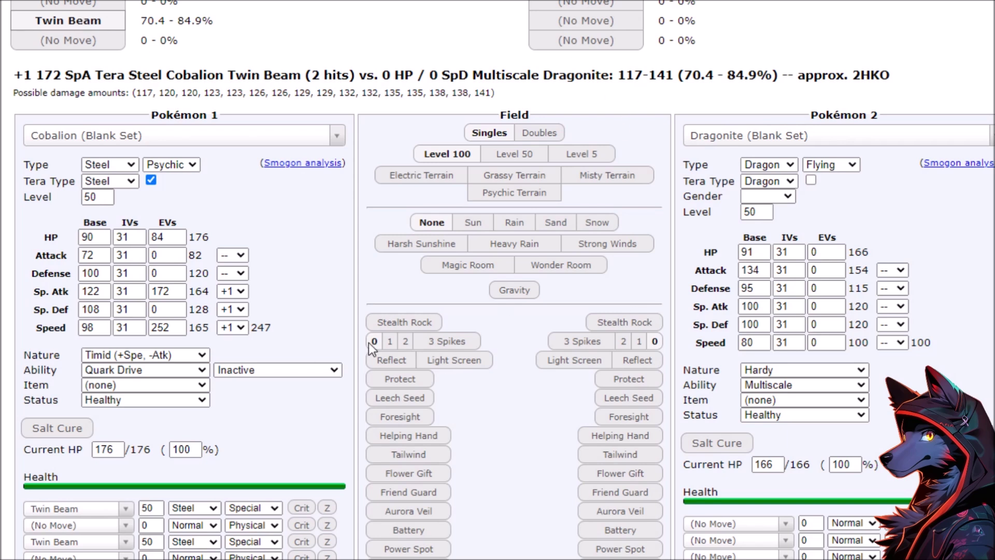
left_click(829, 347)
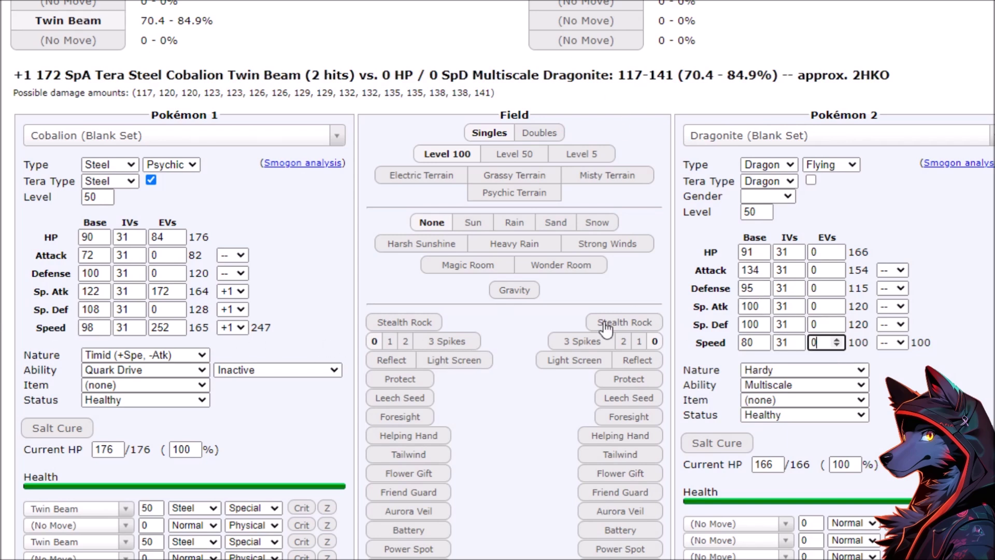
key("shift+Tab")
key("shift+Tab")
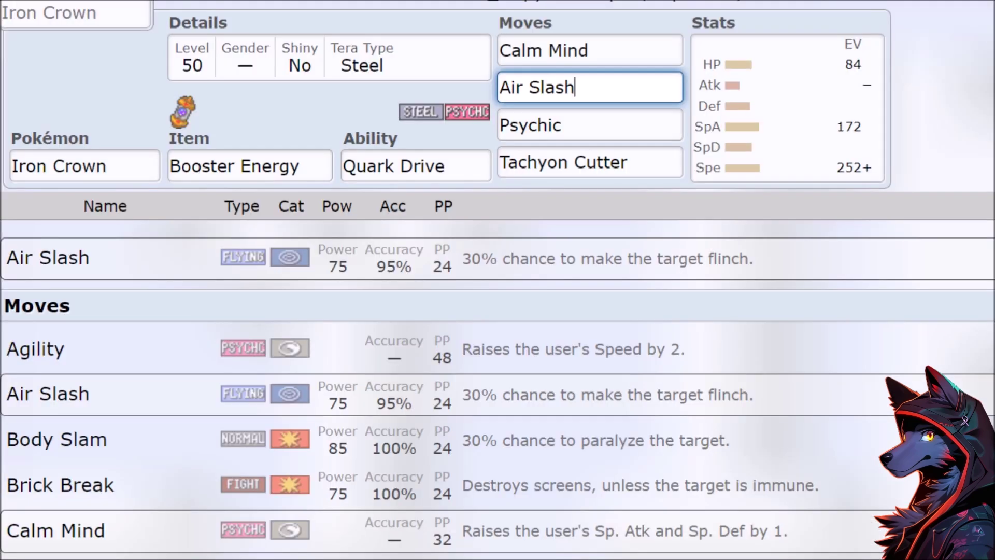
In the teambuilder, open Iron Crown's EV spread and examine its base stats from HP through Speed
left_click(834, 99)
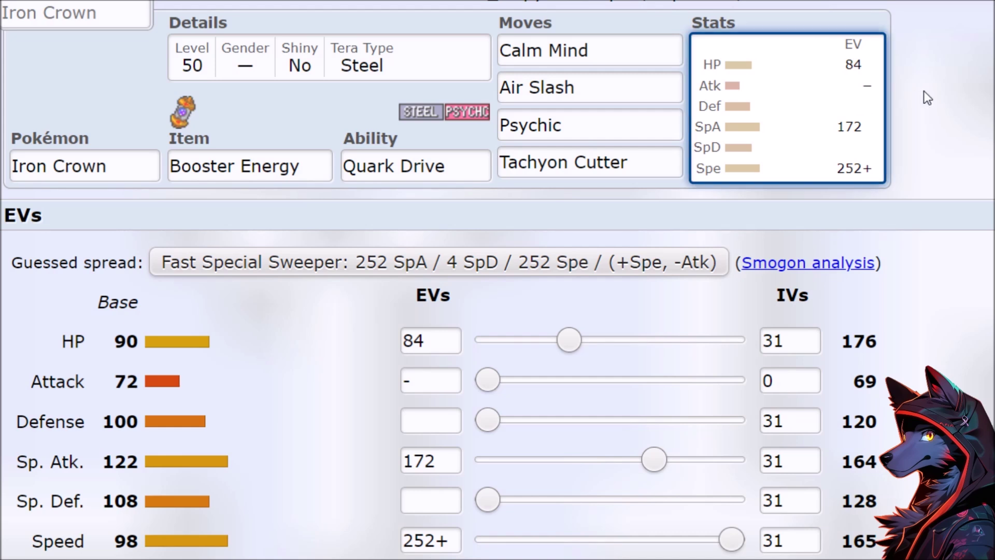
left_click_drag(86, 302, 164, 535)
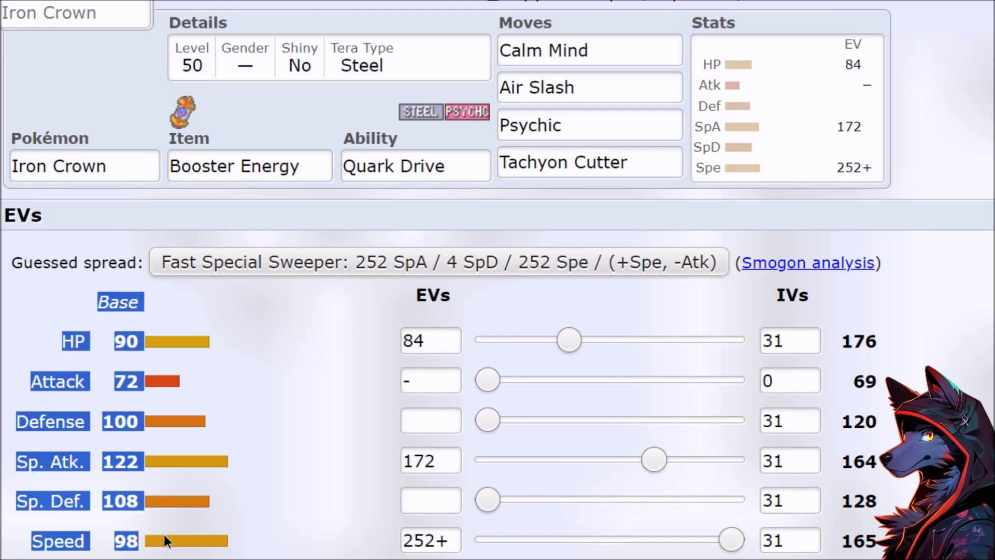
left_click(338, 411)
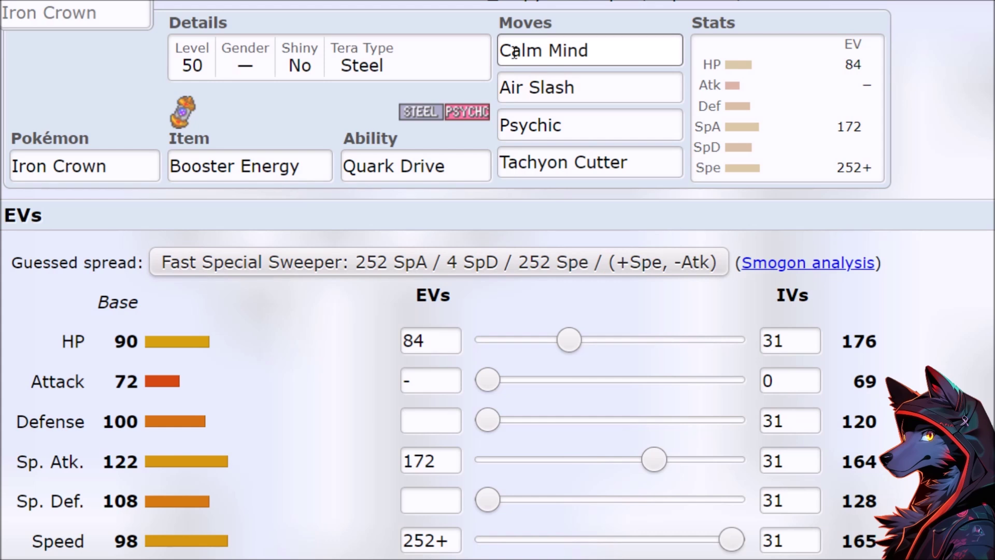
Review Iron Crown's Booster Energy item alongside its EV spread and base Speed
left_click(305, 165)
left_click(249, 166)
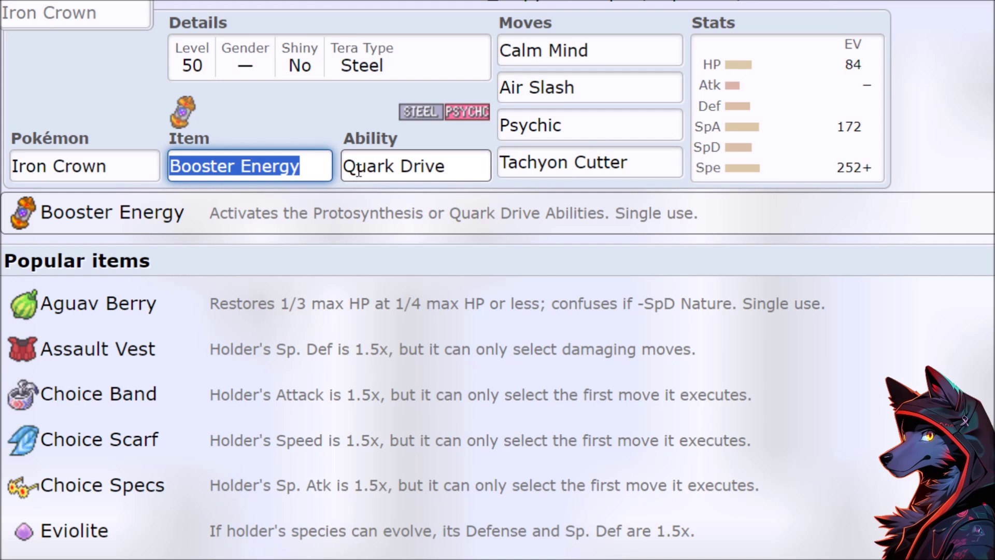
left_click(736, 150)
left_click(317, 166)
left_click(771, 156)
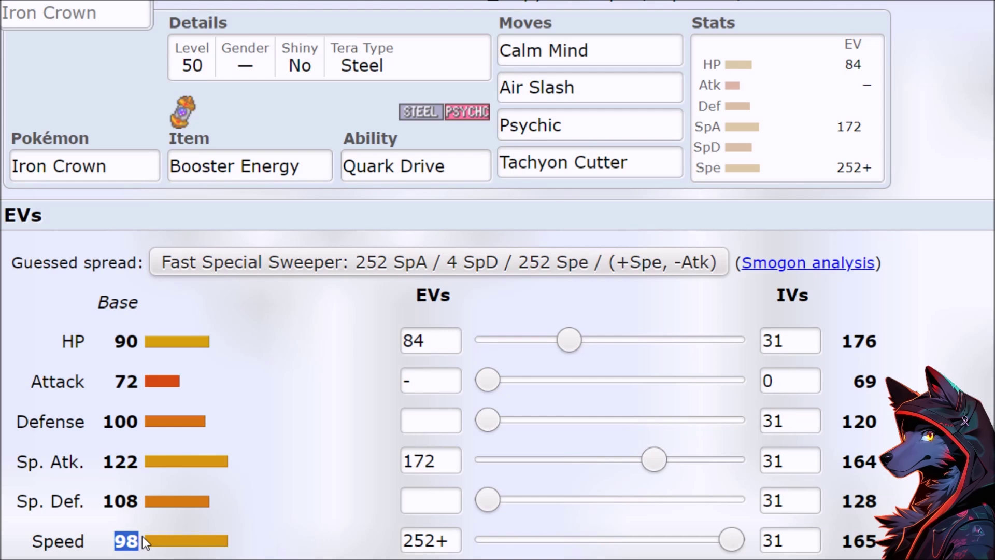
Replace Psychic with Psychic Noise in Iron Crown's third move slot
left_click(630, 123)
type("Noise")
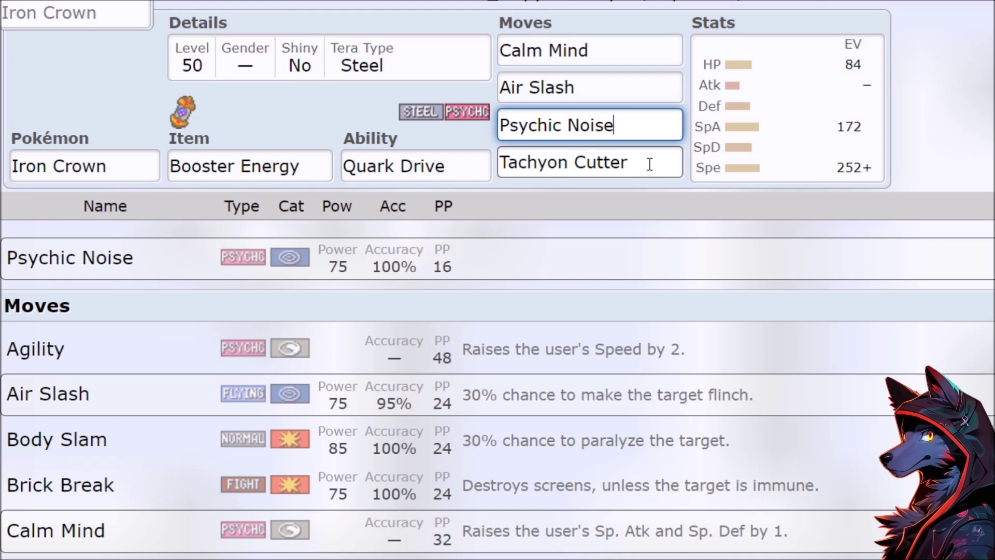
left_click(647, 166)
left_click(620, 127)
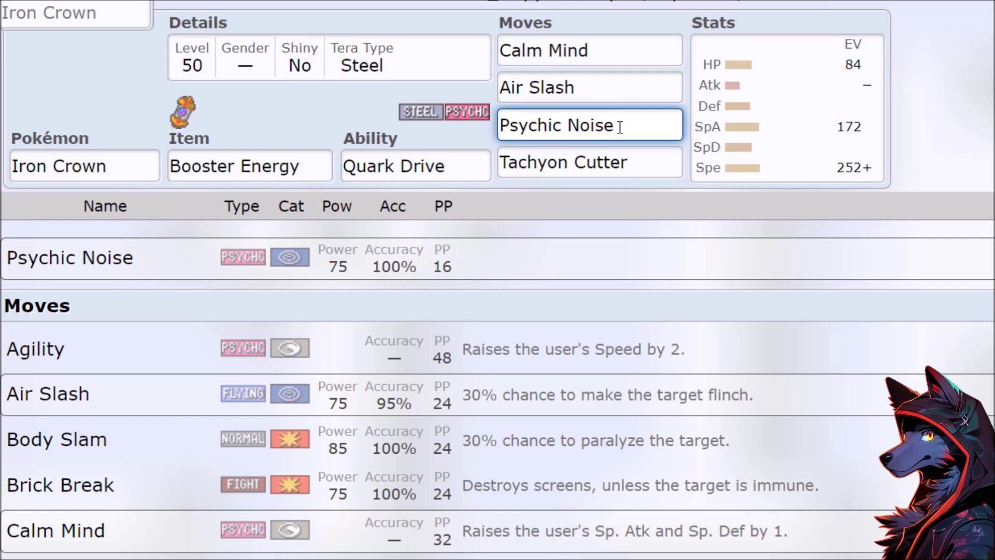
Compare the details of Iron Crown's Tachyon Cutter and Psychic Noise moves
left_click(646, 166)
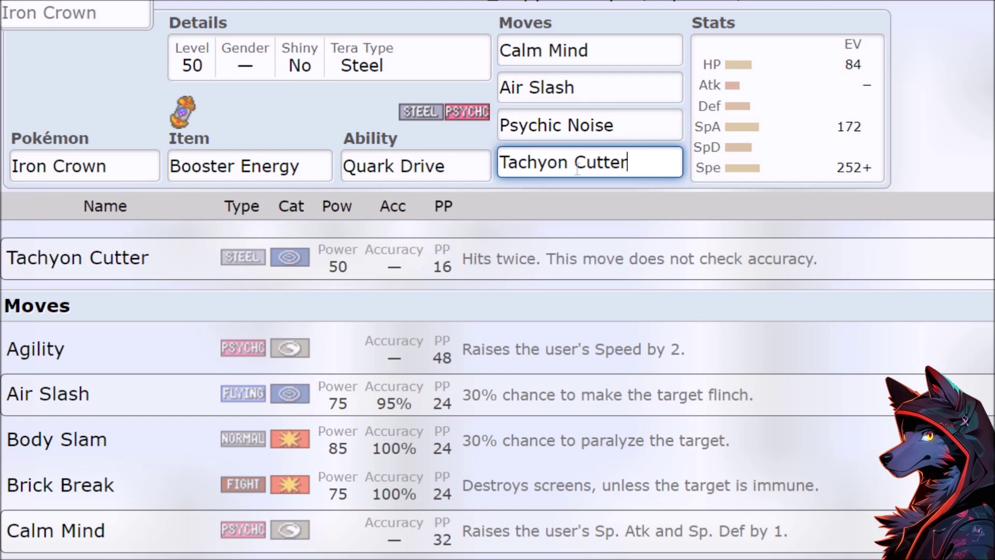
triple_click(538, 166)
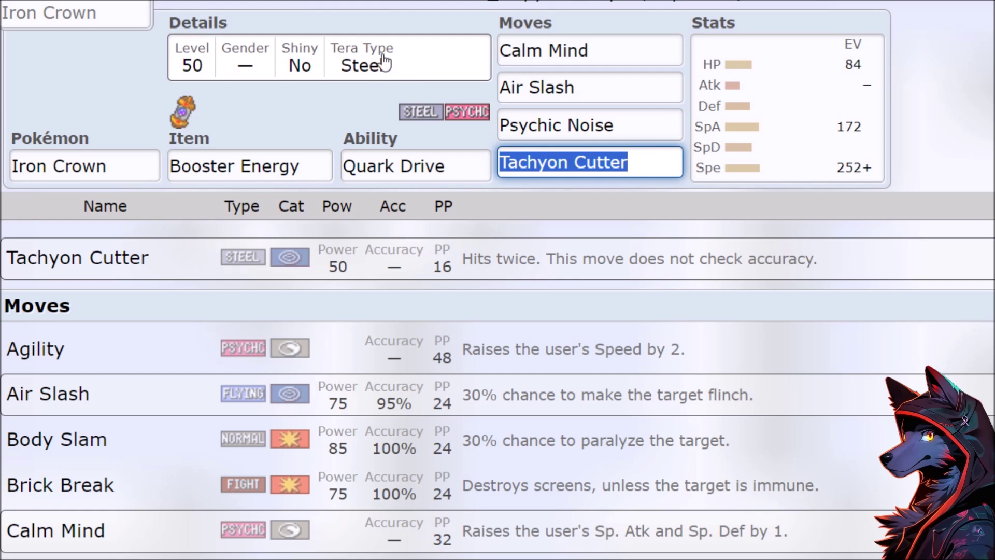
left_click(585, 163)
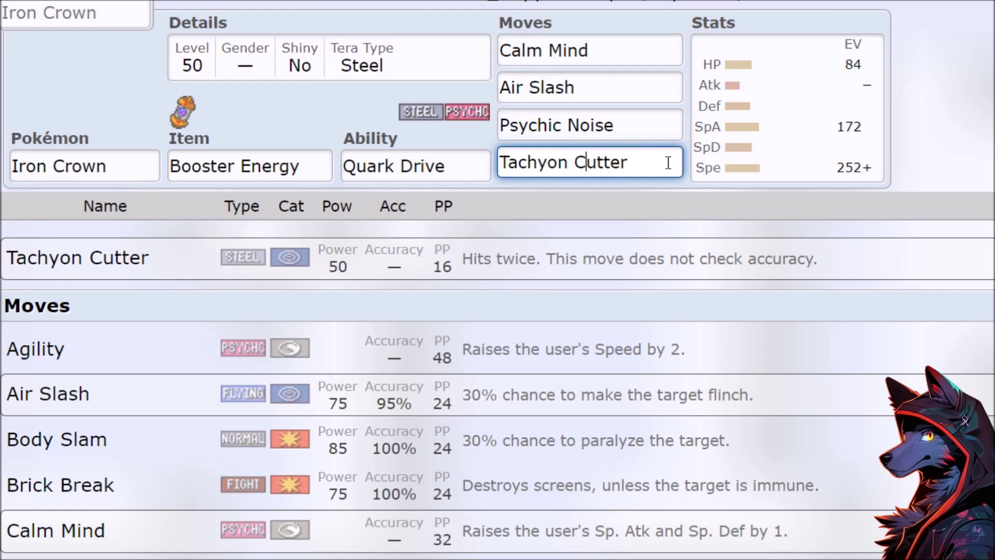
left_click(641, 130)
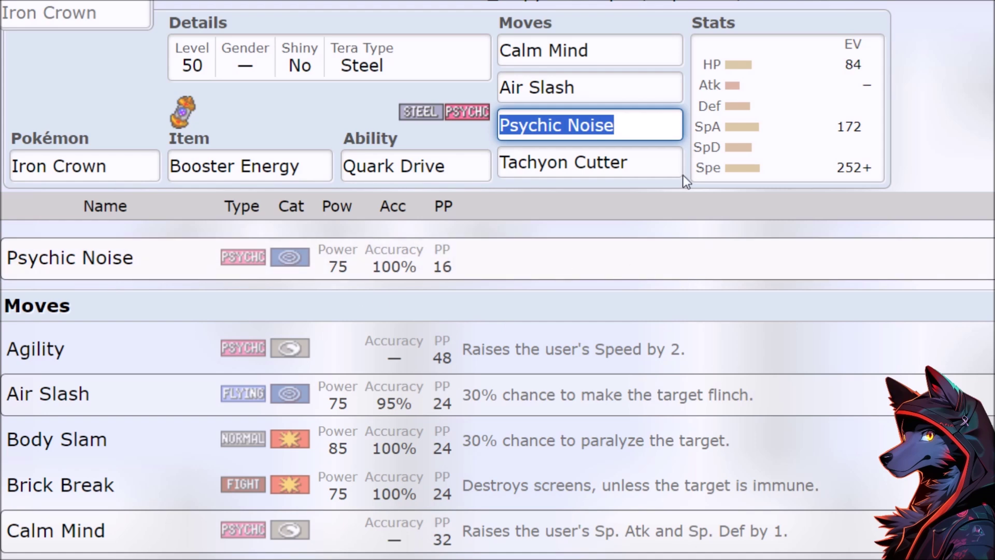
Browse Iron Crown's available moves for alternatives to Air Slash in the second slot
left_click(624, 86)
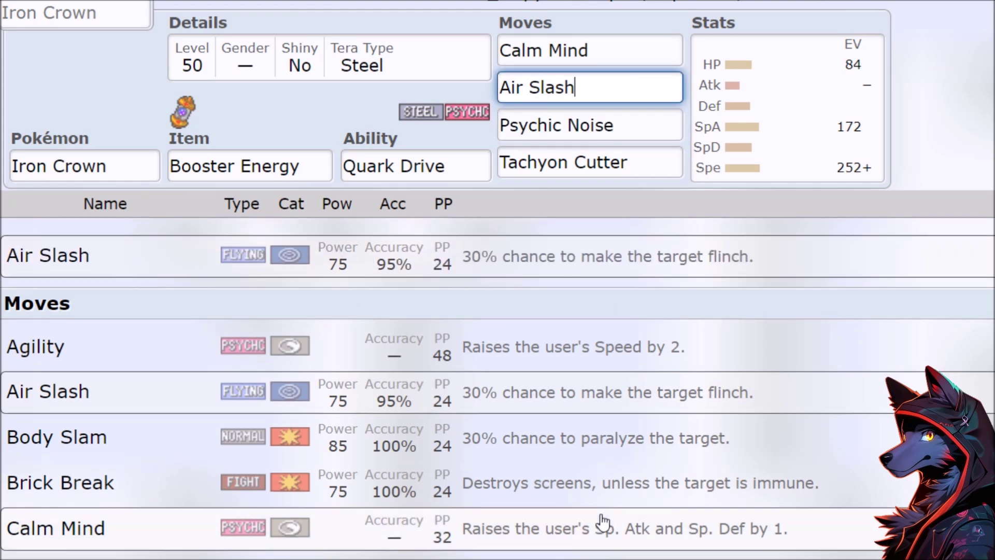
scroll(604, 516, "down", 5)
scroll(604, 516, "down", 8)
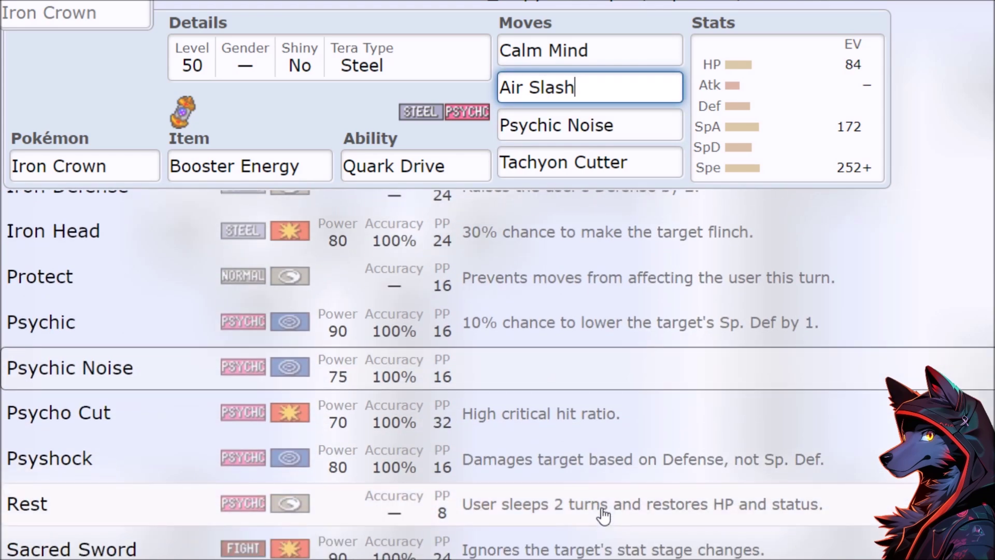
In the level 100 Iron Crown set, check the Tachyon Cutter slot and open the item choices
left_click(641, 79)
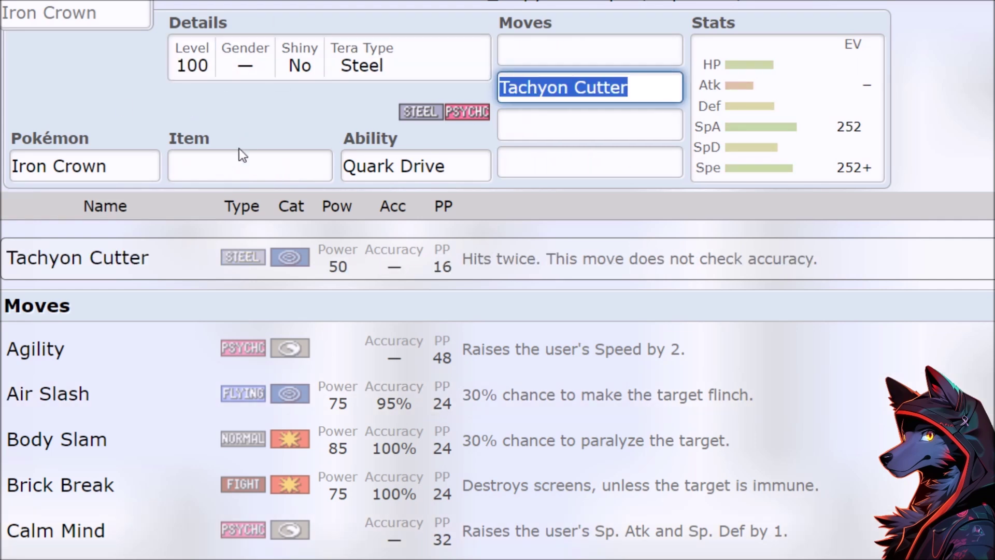
left_click(239, 150)
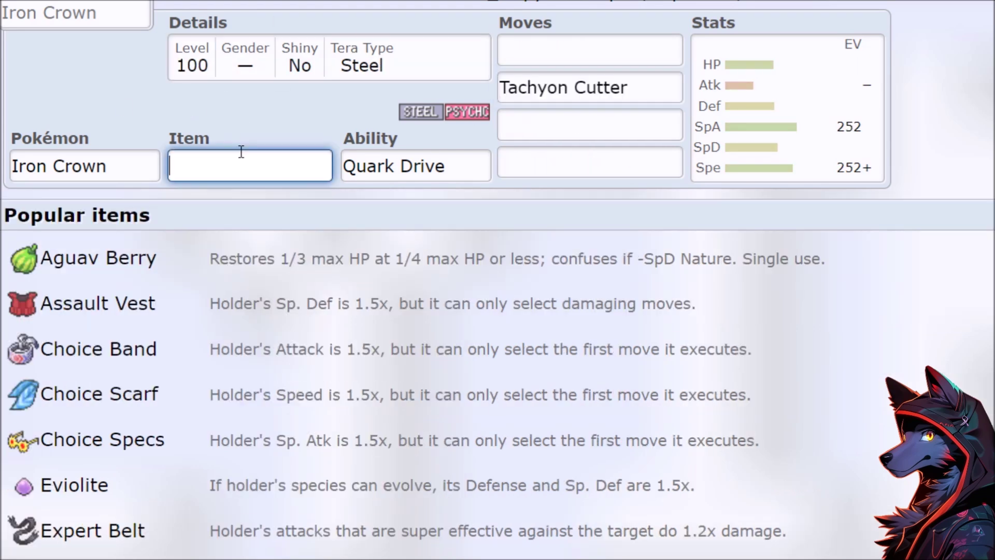